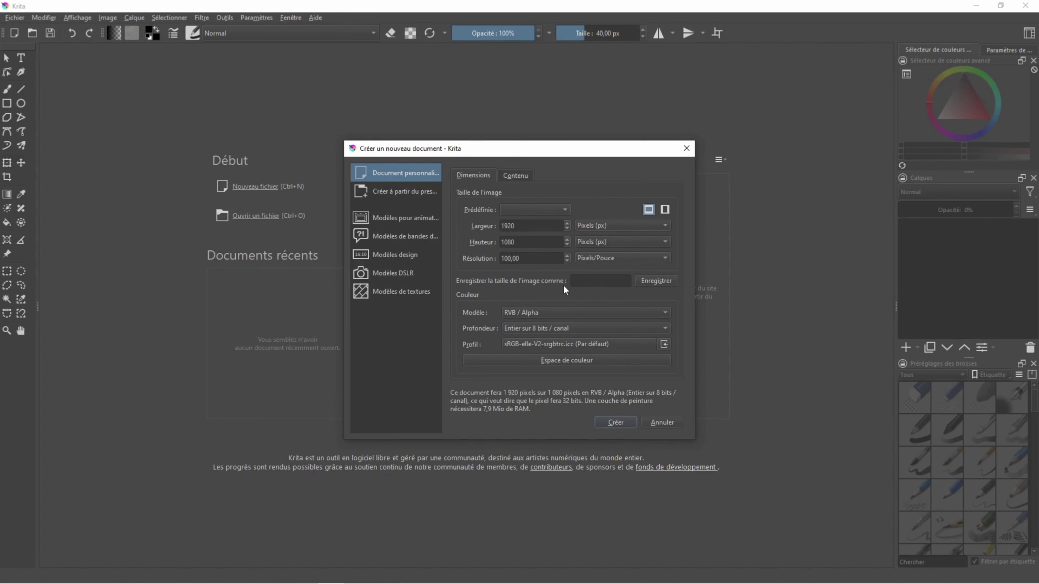
Create the 1920 × 1080 px document at 100 pixels per inch and show the animation timeline docker
click(610, 422)
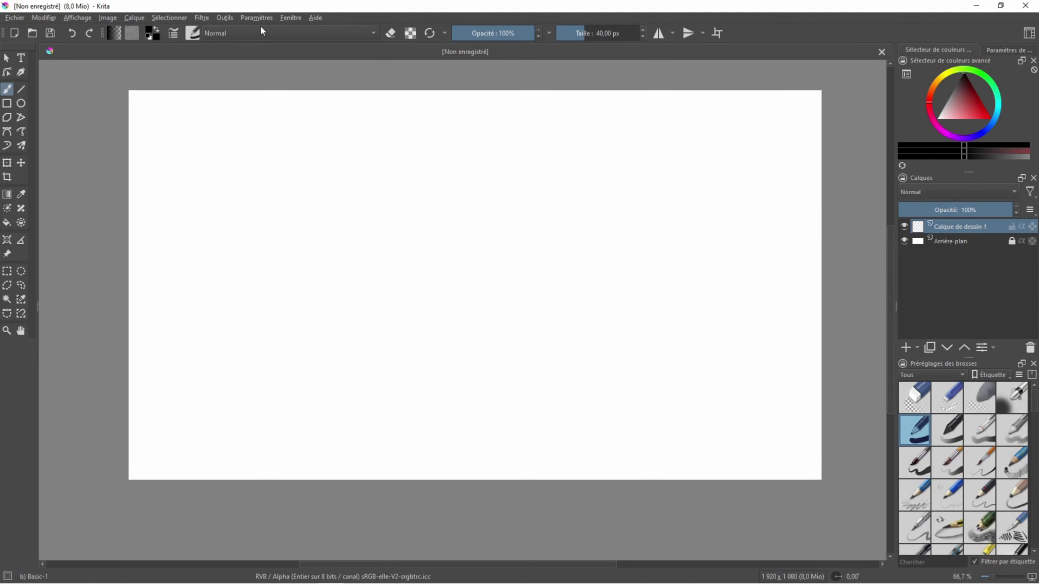
click(251, 19)
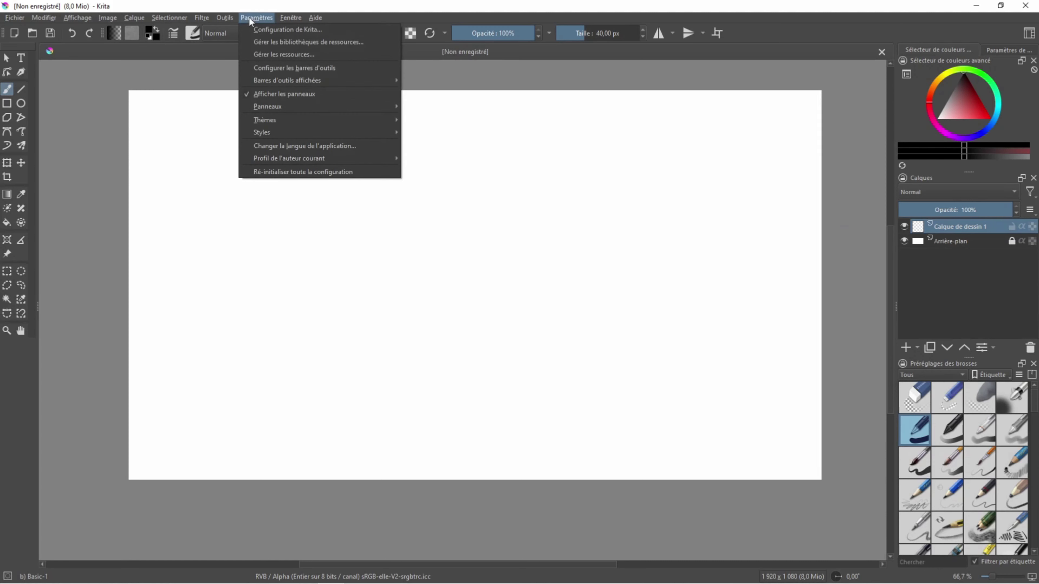
mouse_move(300, 111)
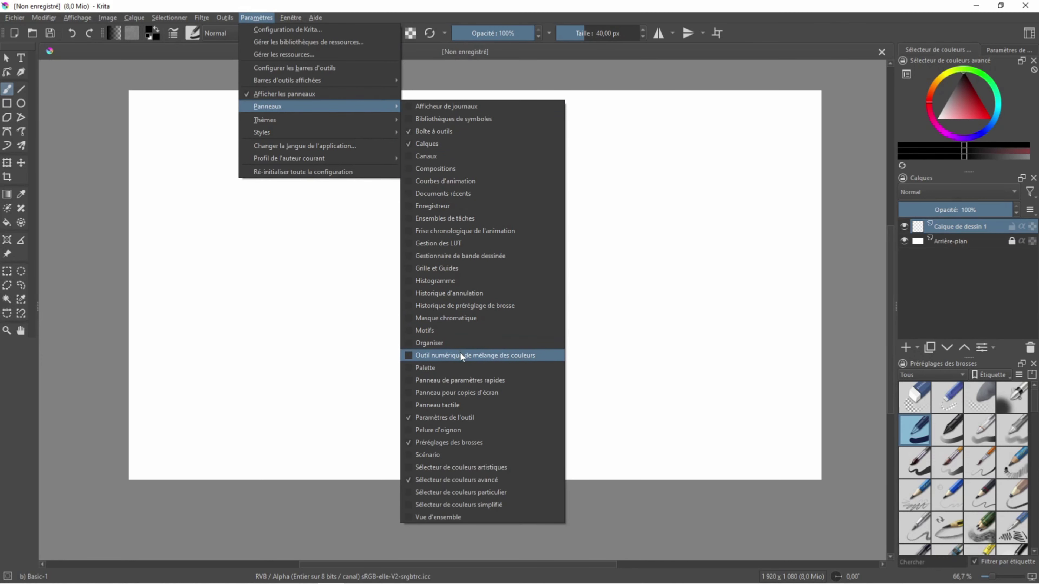
click(450, 231)
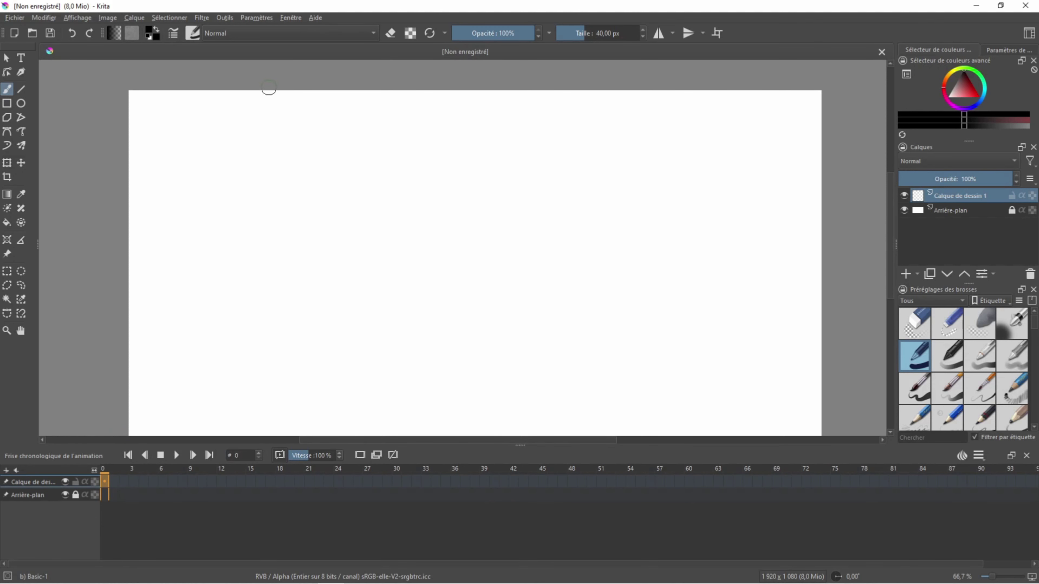
Switch the workspace to the Animation layout
click(291, 17)
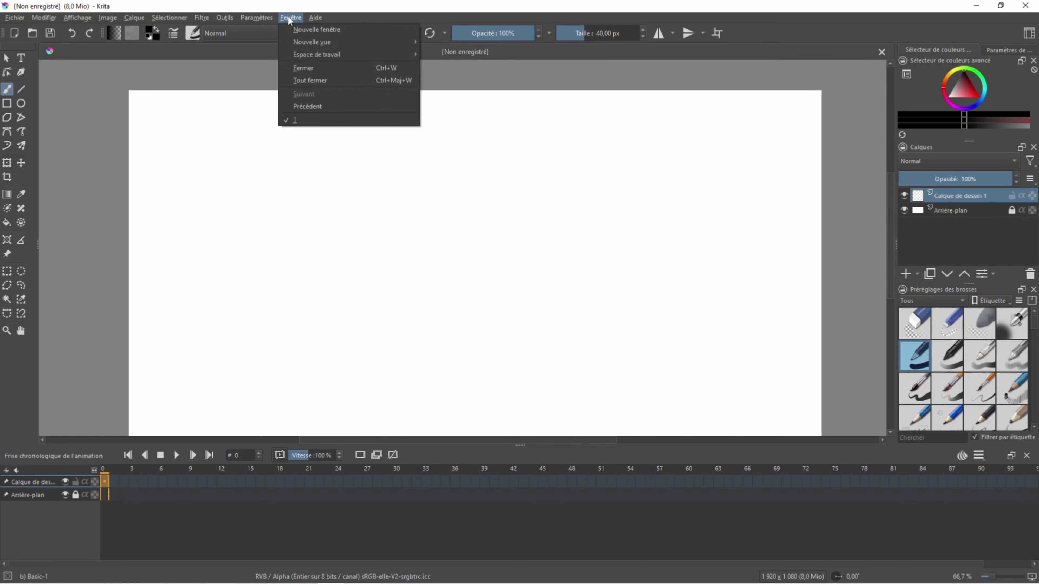
mouse_move(314, 53)
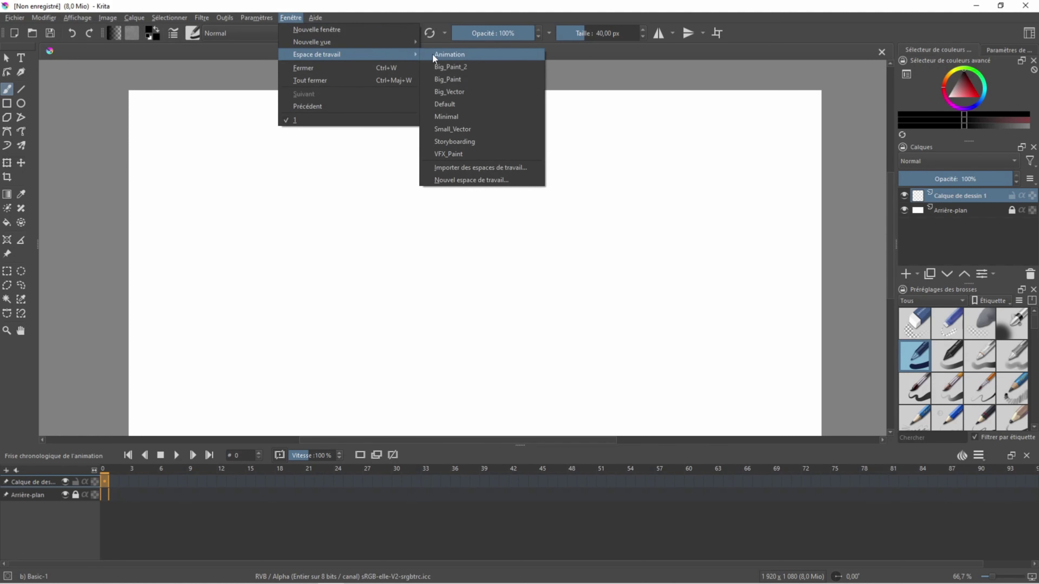
click(449, 54)
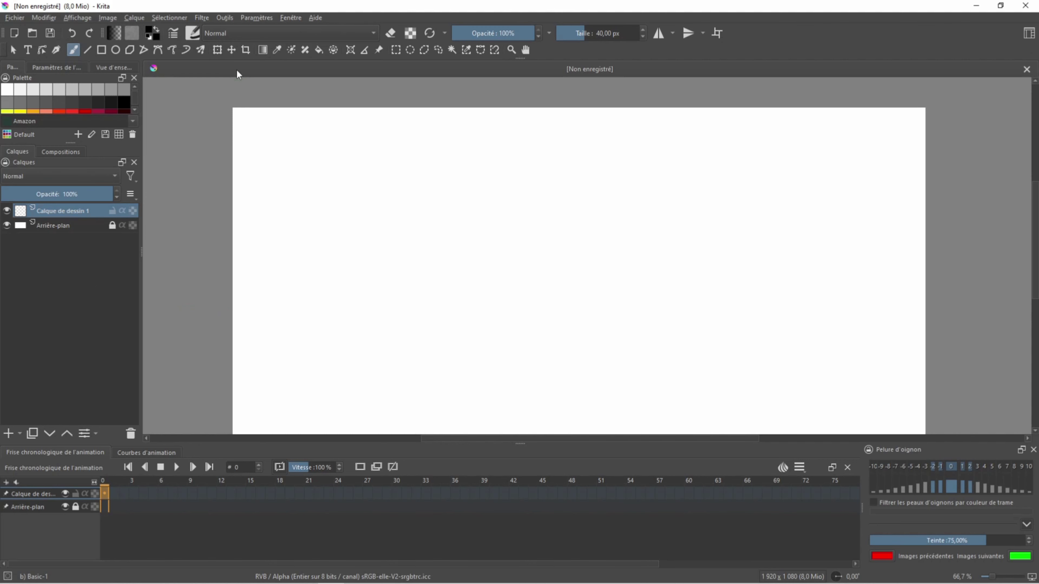
Show the advanced colour selector docker and dock it together with the Palette docker
click(245, 18)
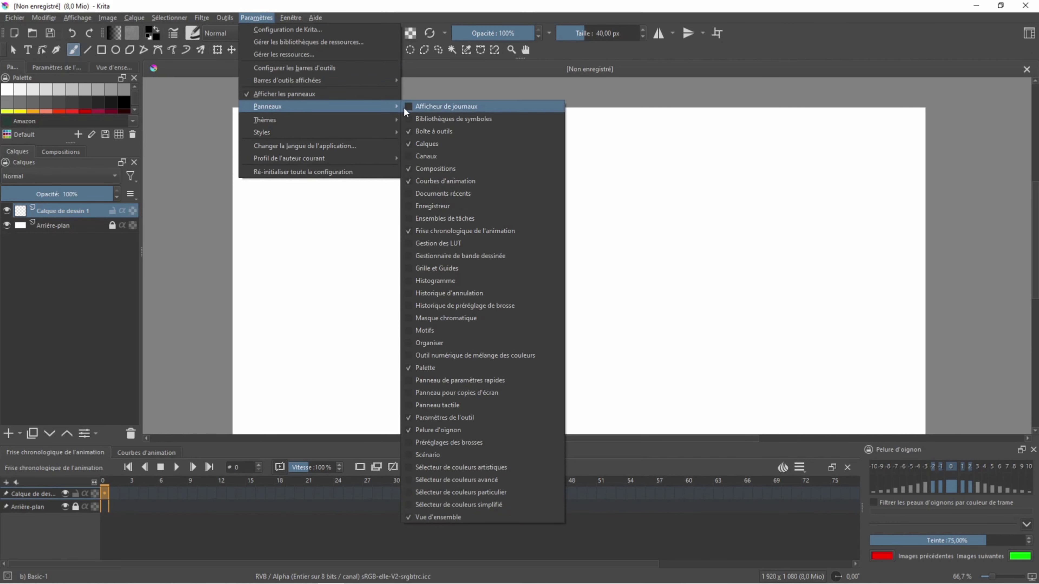
click(476, 480)
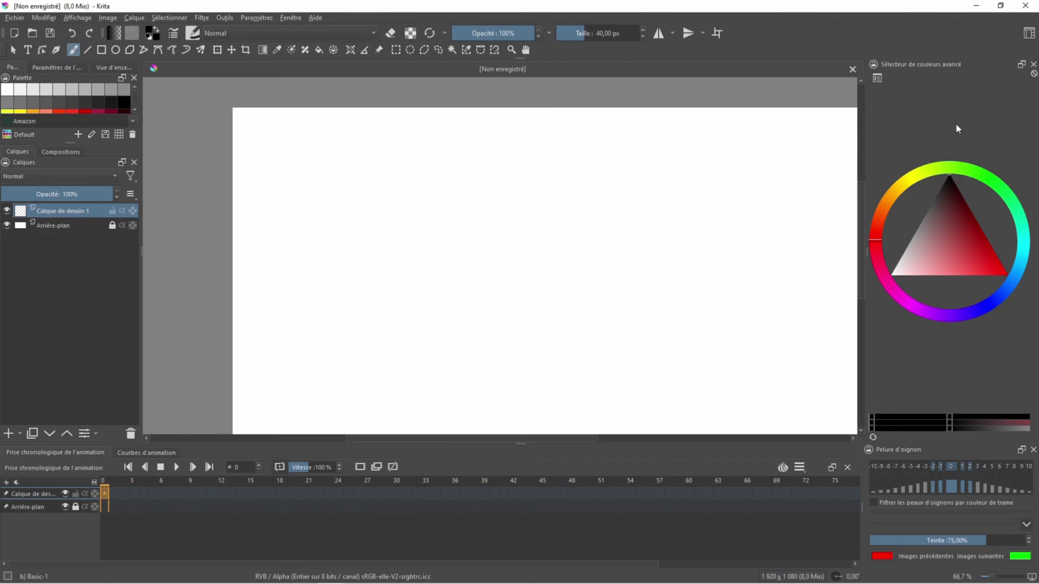
drag(942, 64, 72, 95)
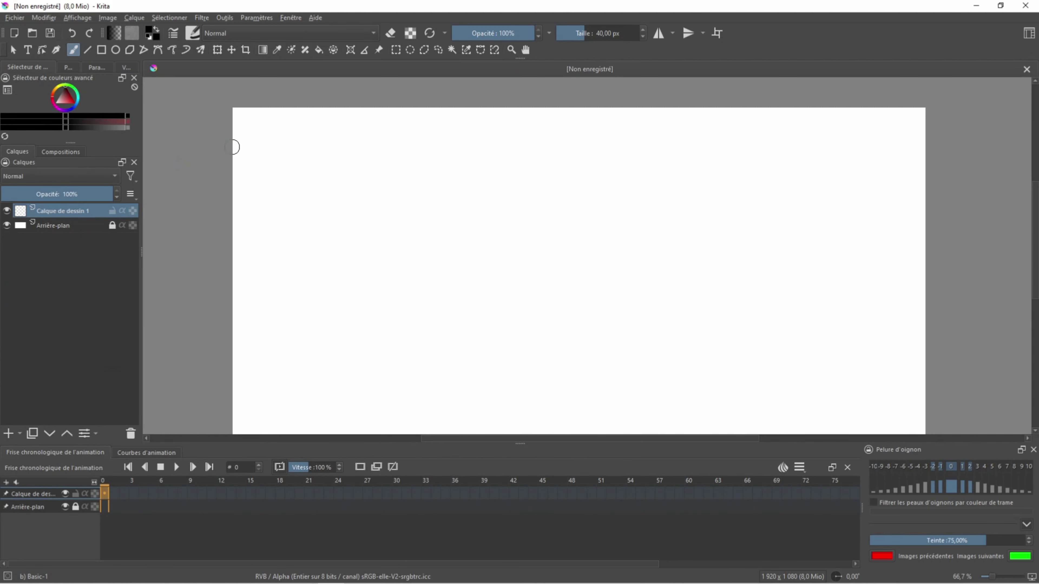
Show the brush presets docker, dock it between the colour selector and the layers, and enlarge it to show more presets
click(257, 18)
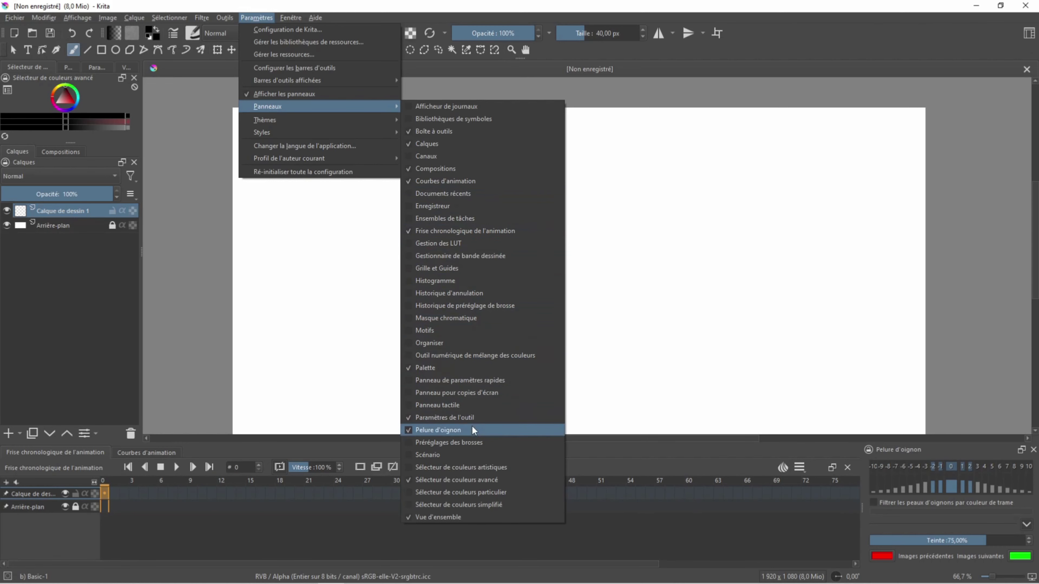
click(471, 442)
drag(937, 67, 58, 160)
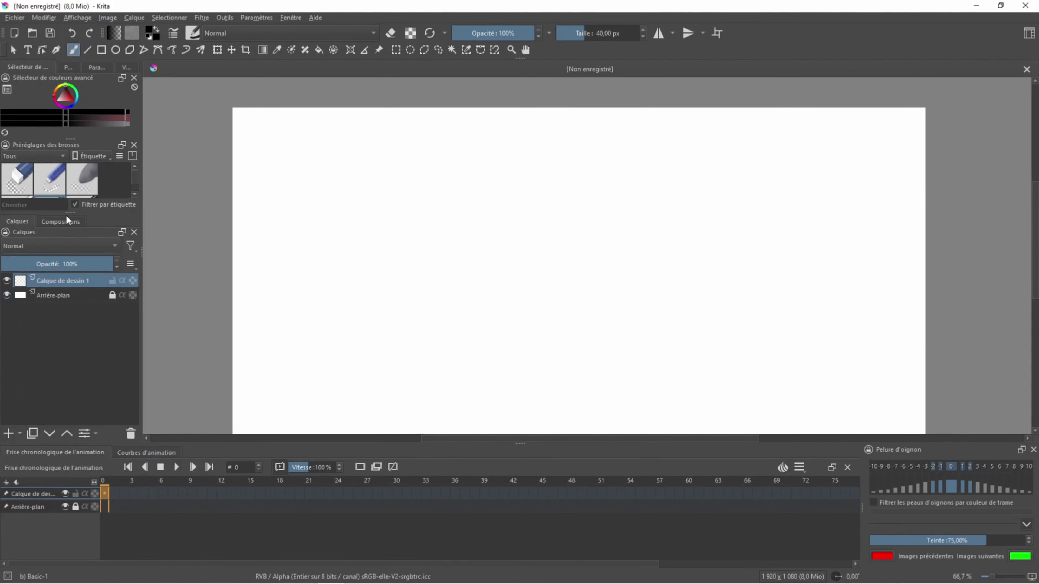
drag(67, 212, 68, 326)
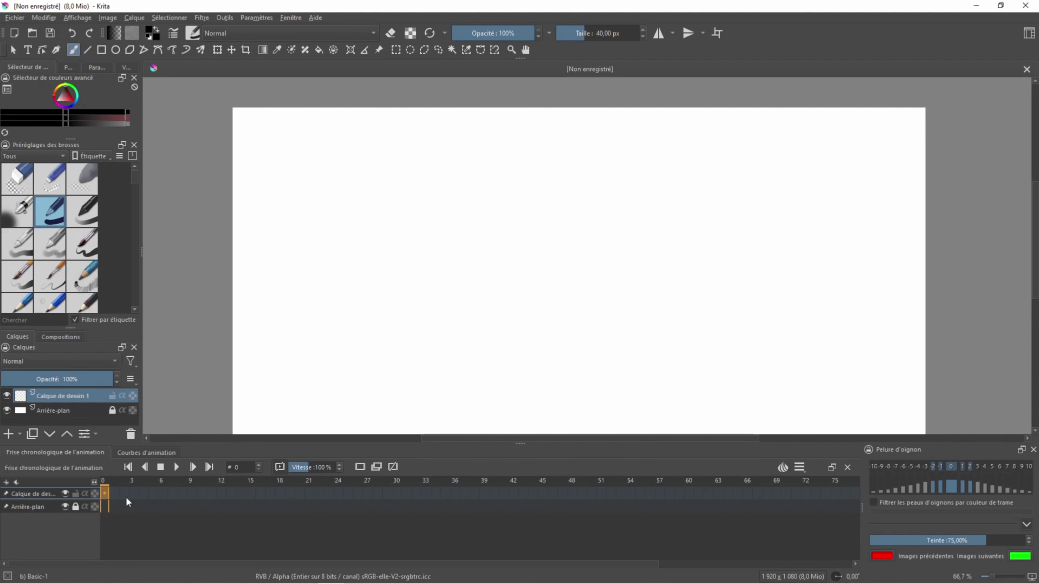
Create blank keyframes on the Calque de dessin 1 layer from frame 0 through frame 10
drag(105, 494, 113, 496)
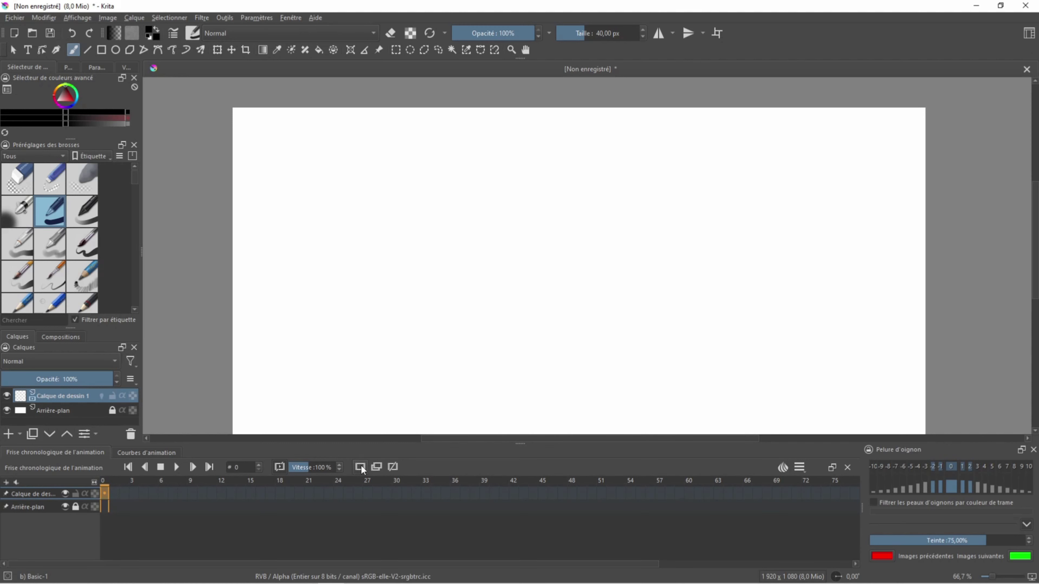
drag(125, 492, 134, 493)
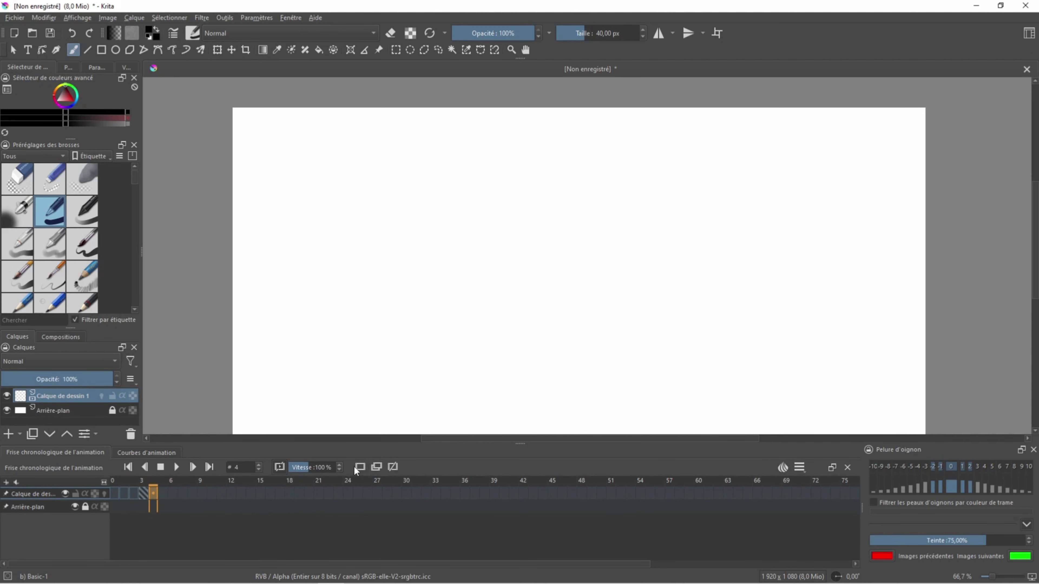
drag(153, 493, 201, 496)
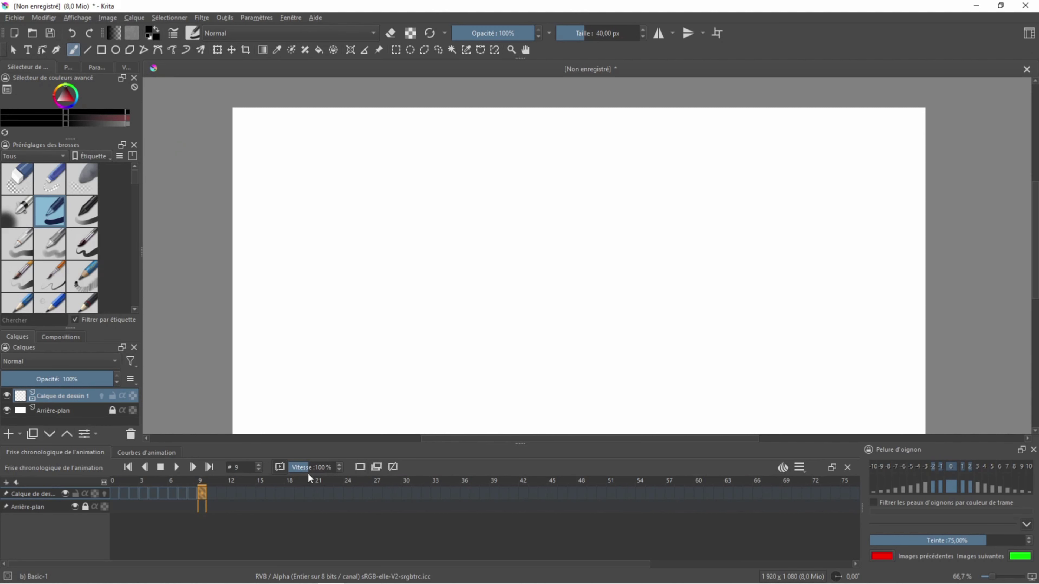
click(215, 493)
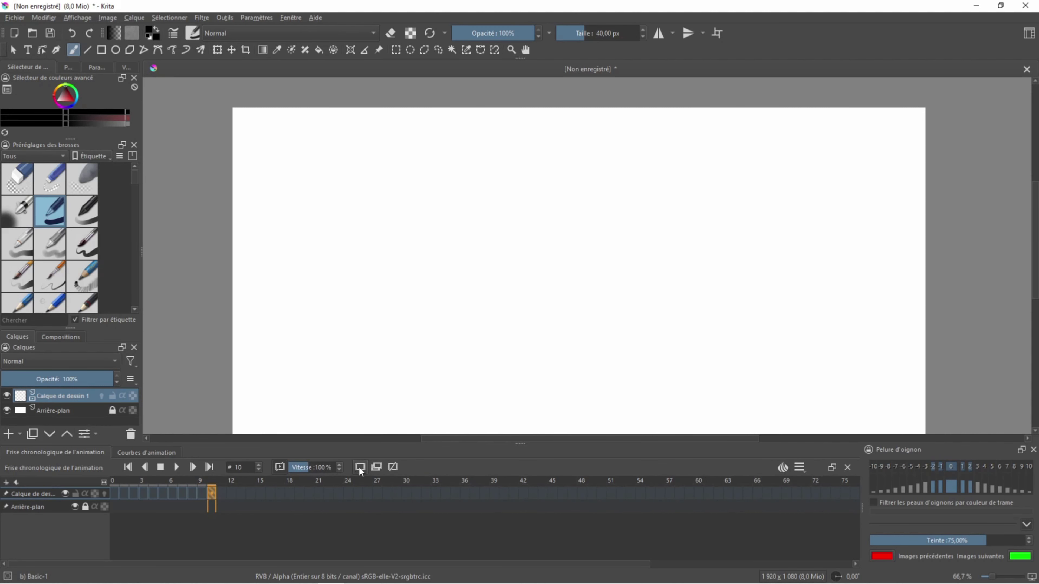
On frame 0, paint a black dot near the canvas's upper-left corner with the freehand brush at 127.48 px
click(113, 494)
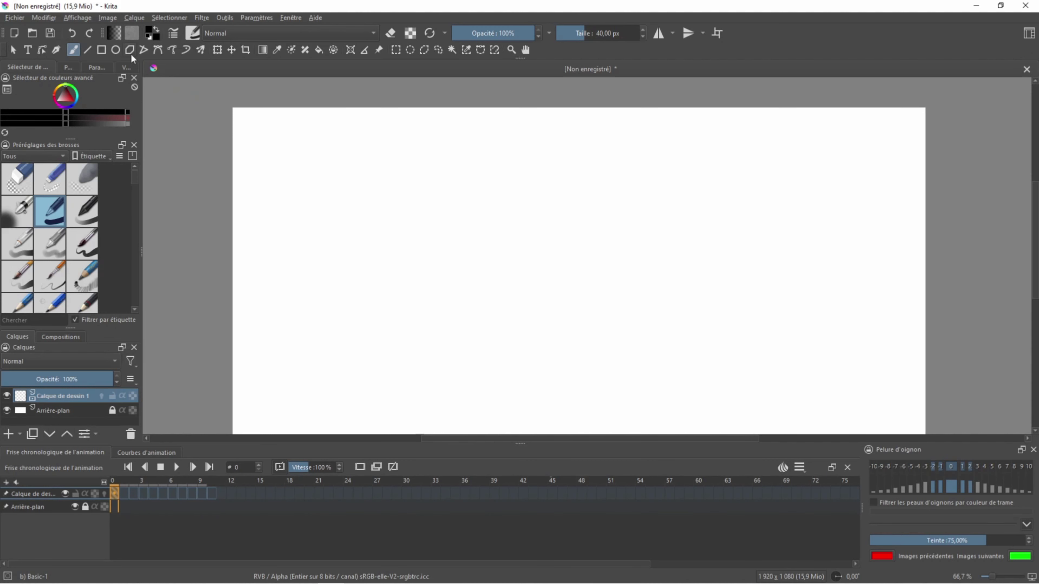
click(114, 51)
drag(595, 35, 605, 34)
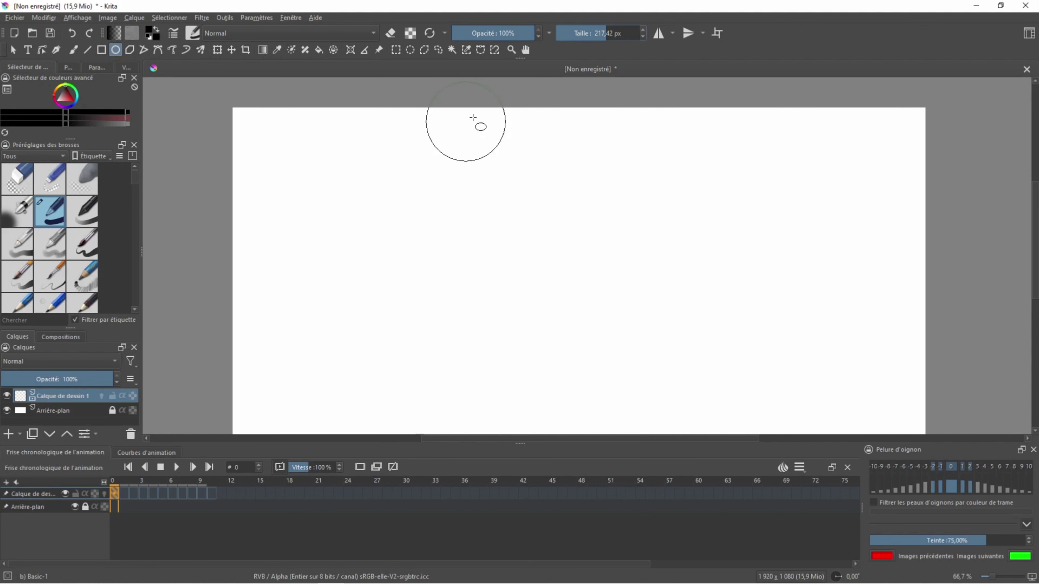
click(596, 34)
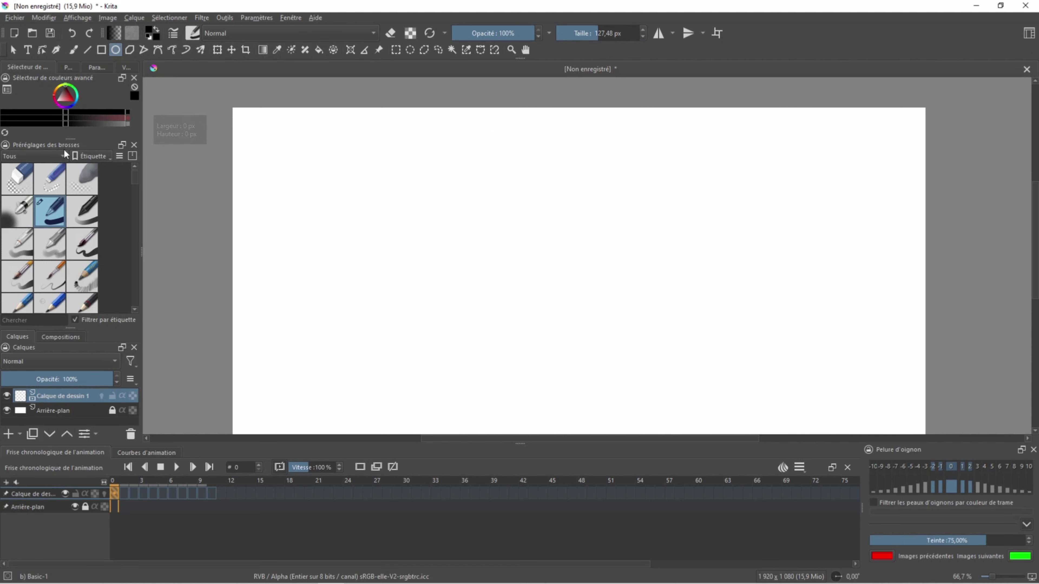
click(32, 111)
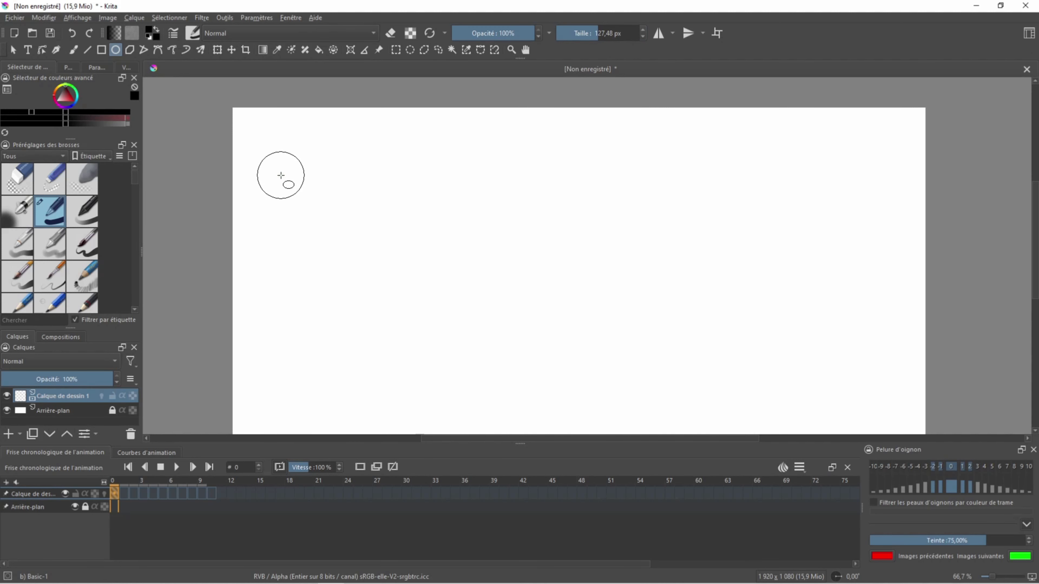
click(280, 175)
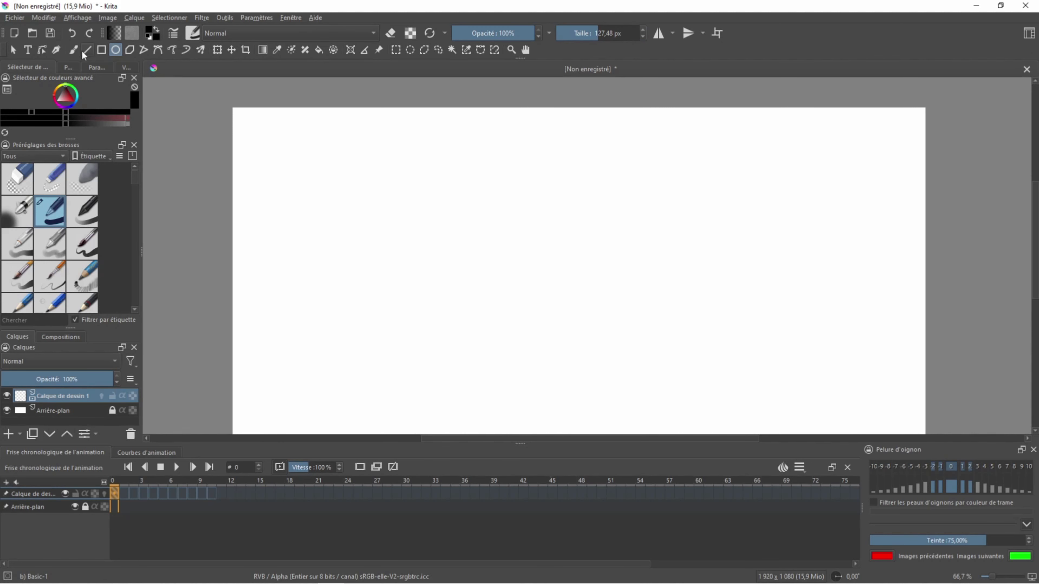
click(75, 50)
click(280, 179)
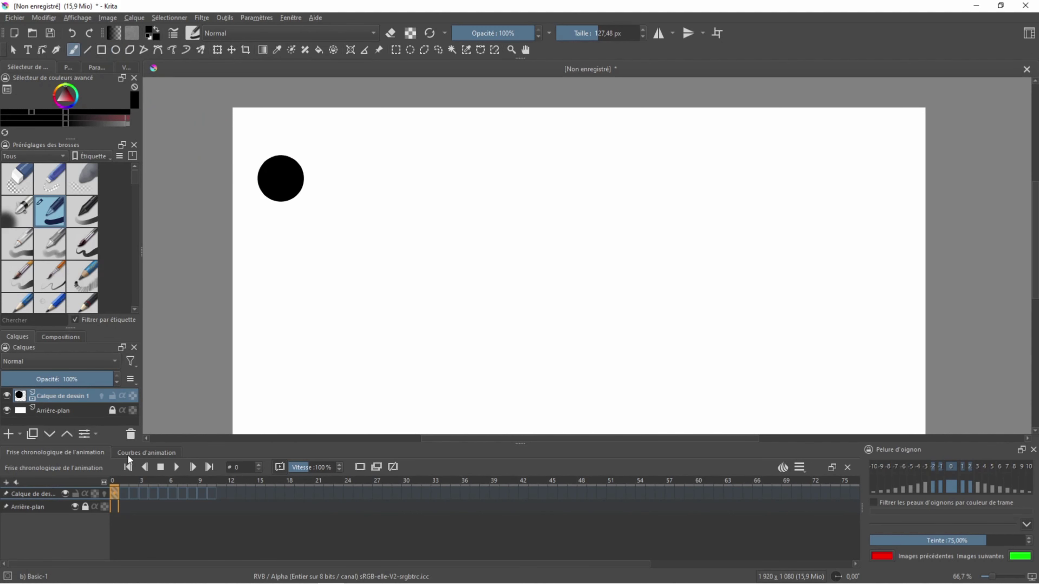
Compare frames 0 and 1 and turn on onion skins for the Calque de dessin 1 layer
click(125, 498)
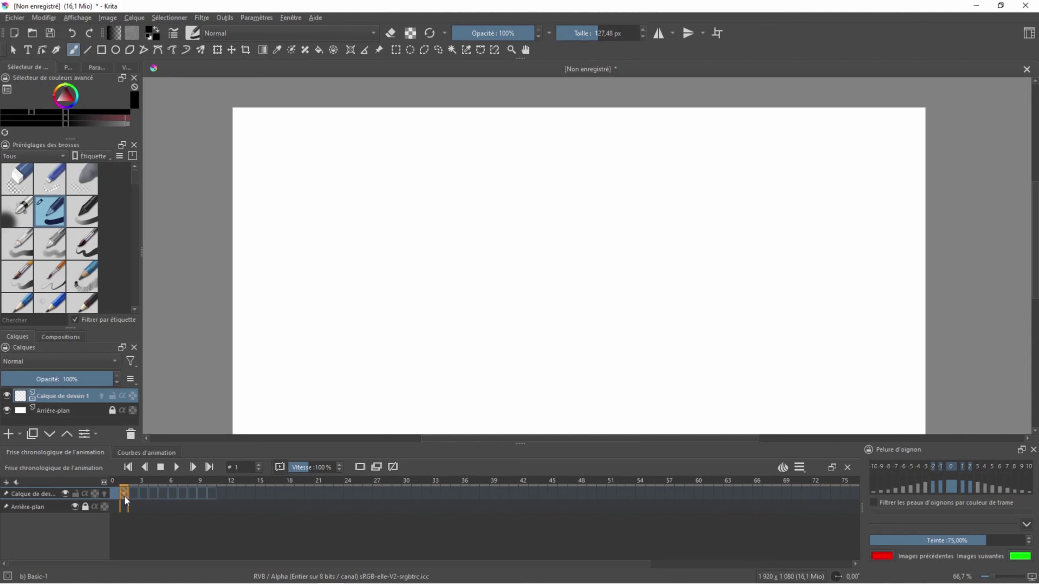
click(114, 495)
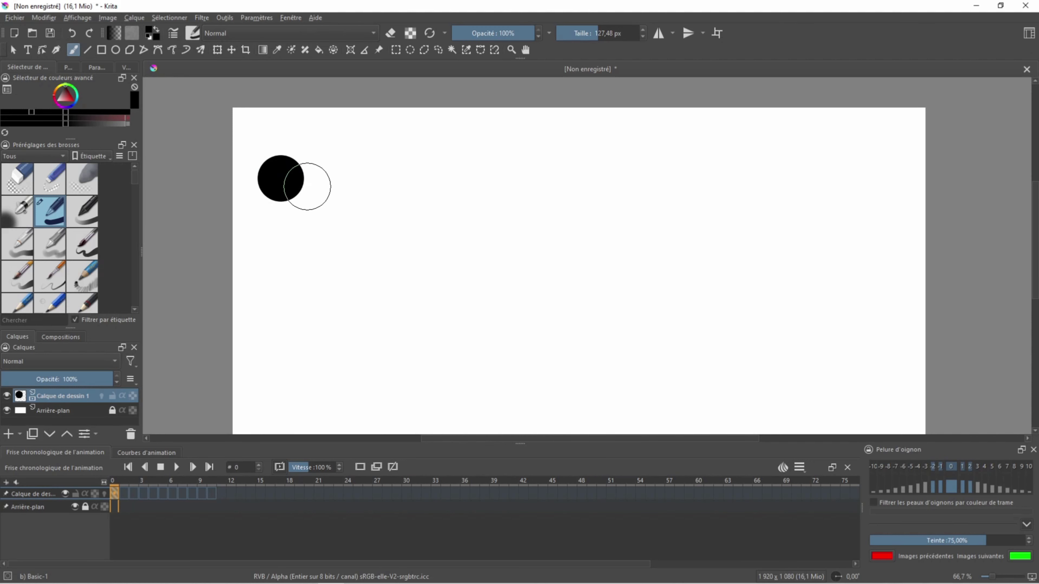
click(105, 494)
Paint the black ball on frames 1, 2 and 3, moving it evenly down and to the right of its previous position each time
click(123, 494)
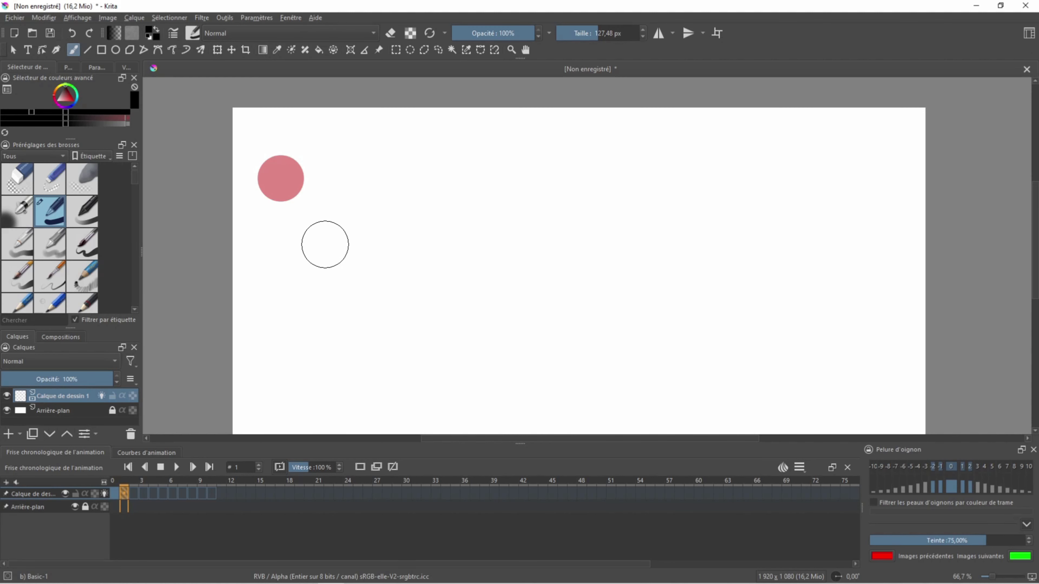
click(325, 245)
click(135, 494)
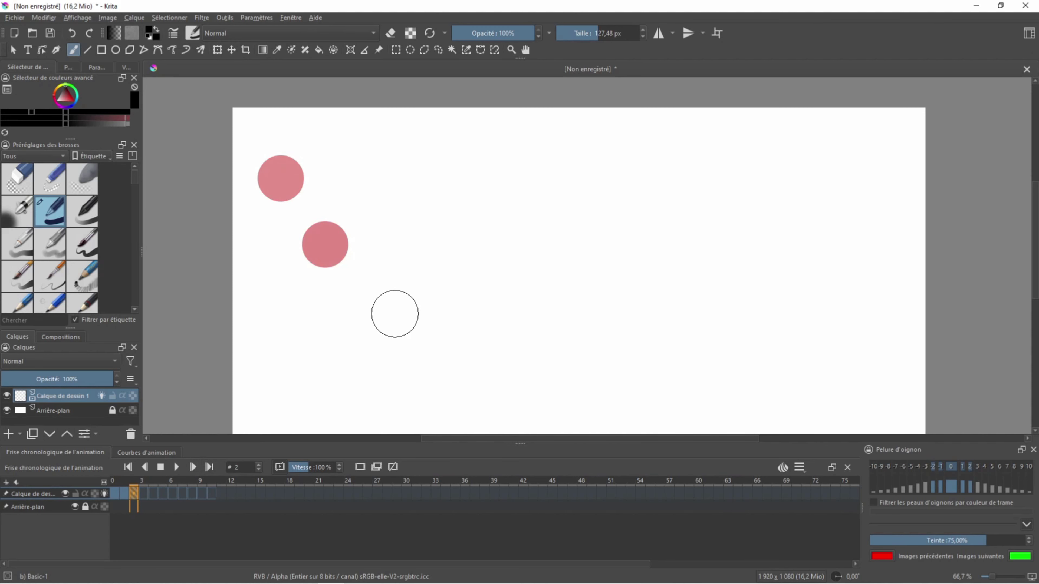
click(373, 316)
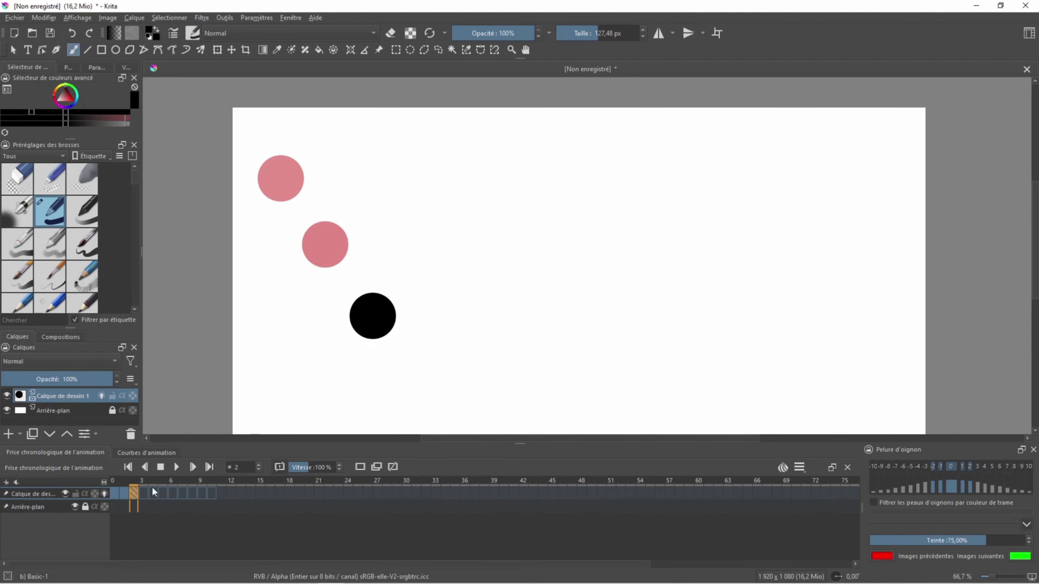
click(144, 494)
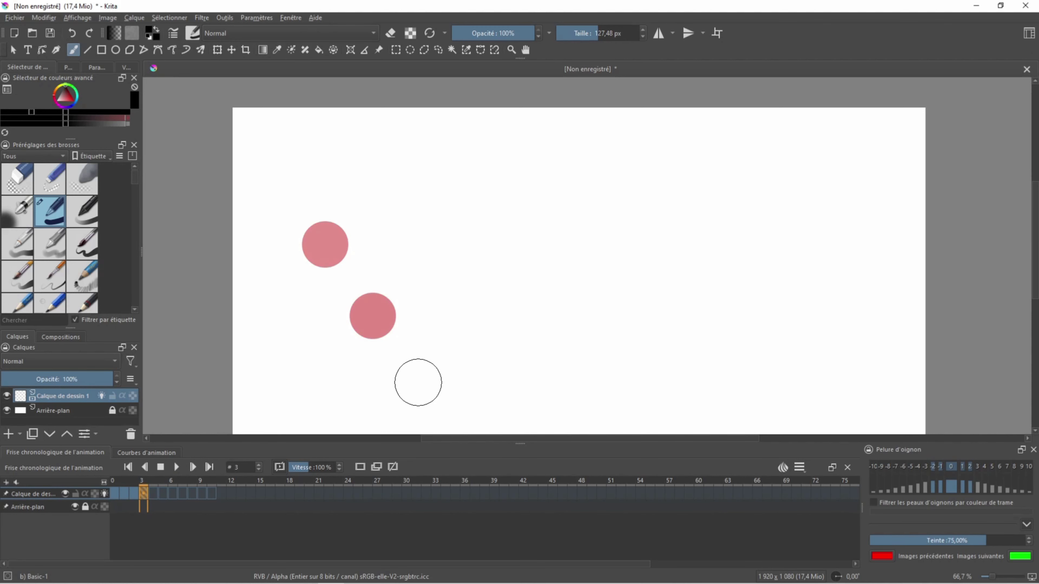
click(417, 381)
Paint the black ball on frames 4 and 5, continuing down to the right until it is partly cut off by the canvas's lower edge
click(158, 494)
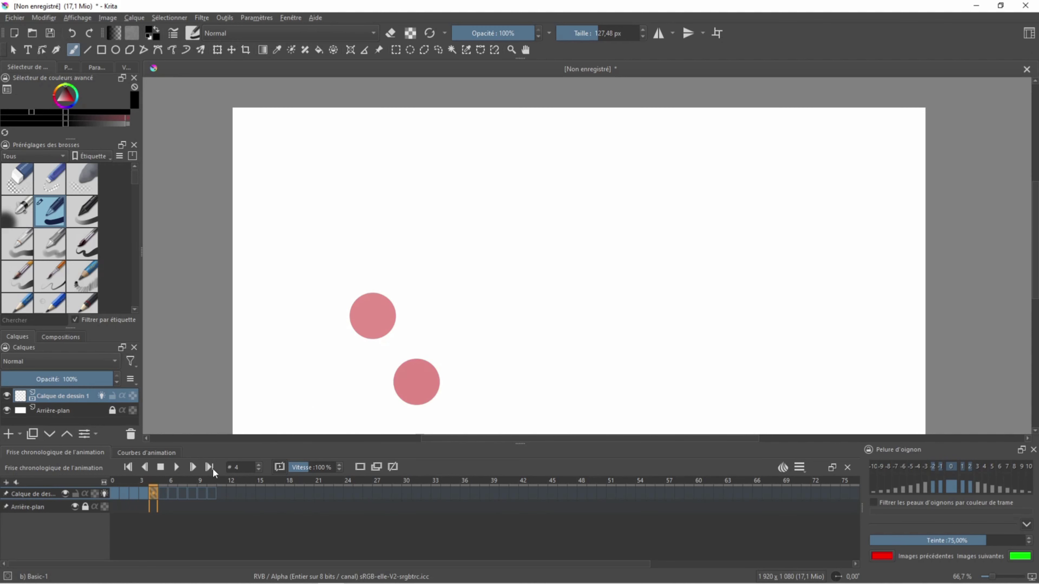
key(minus)
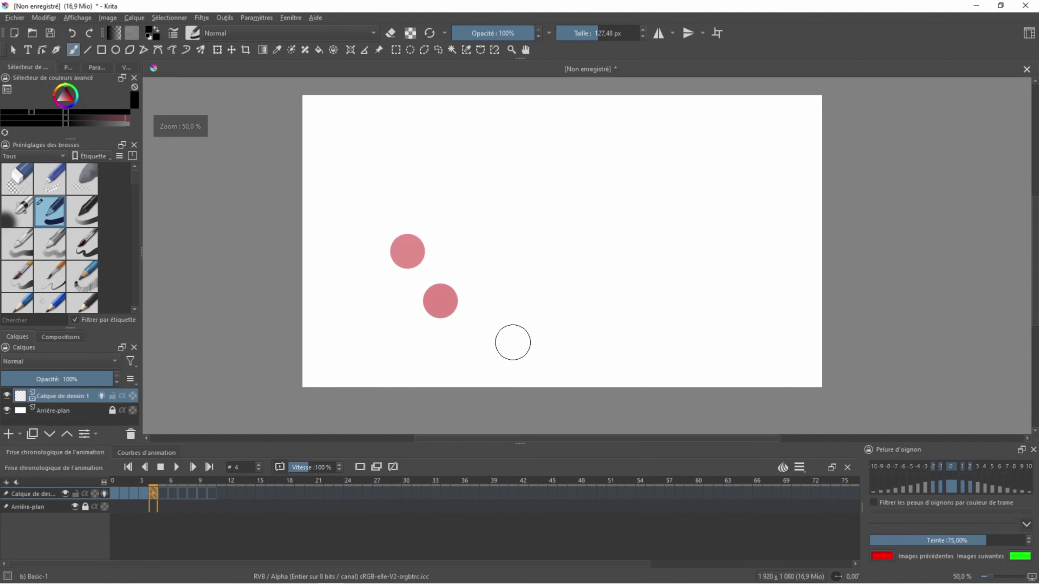
click(471, 352)
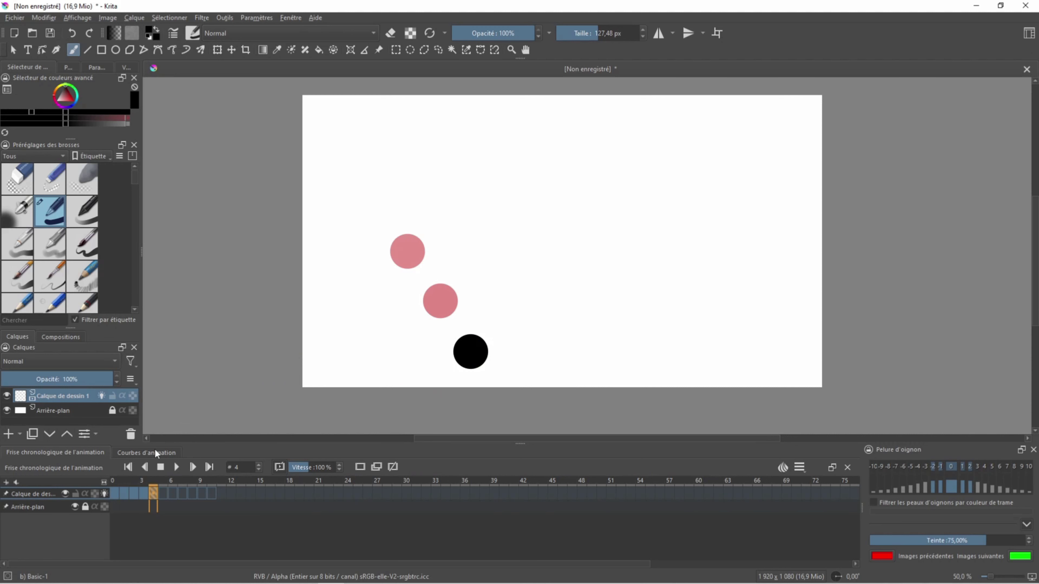
click(163, 494)
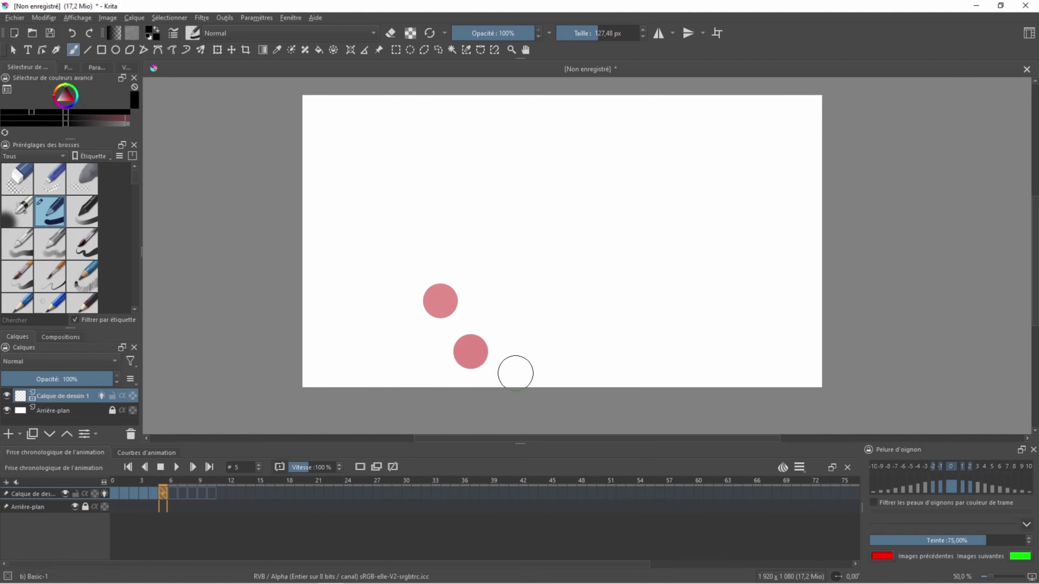
click(515, 395)
Paint the black ball on frames 6 through 10, rising to the right from the bounce point toward the canvas's right edge
click(173, 494)
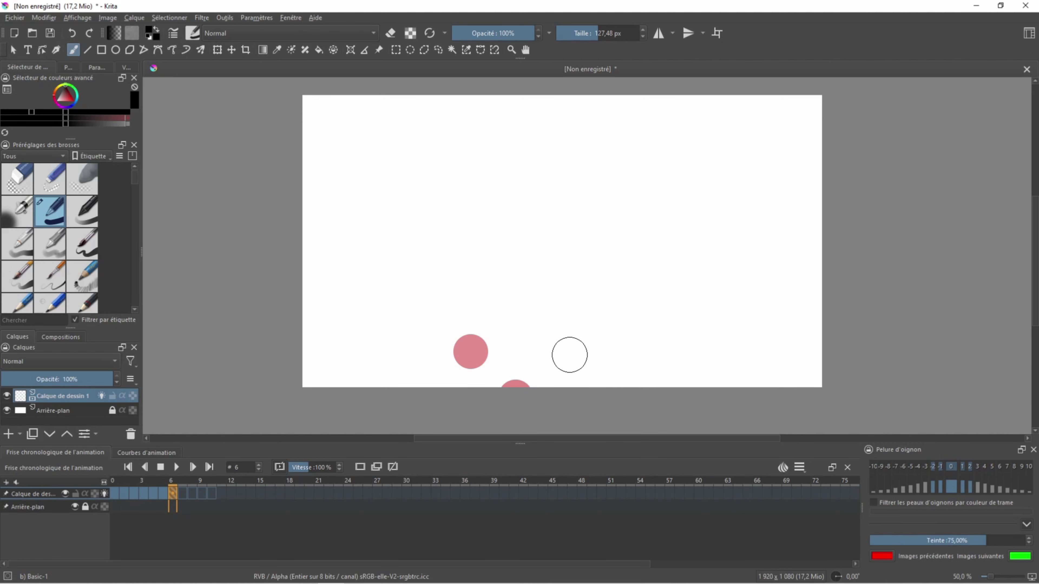
click(569, 354)
click(184, 494)
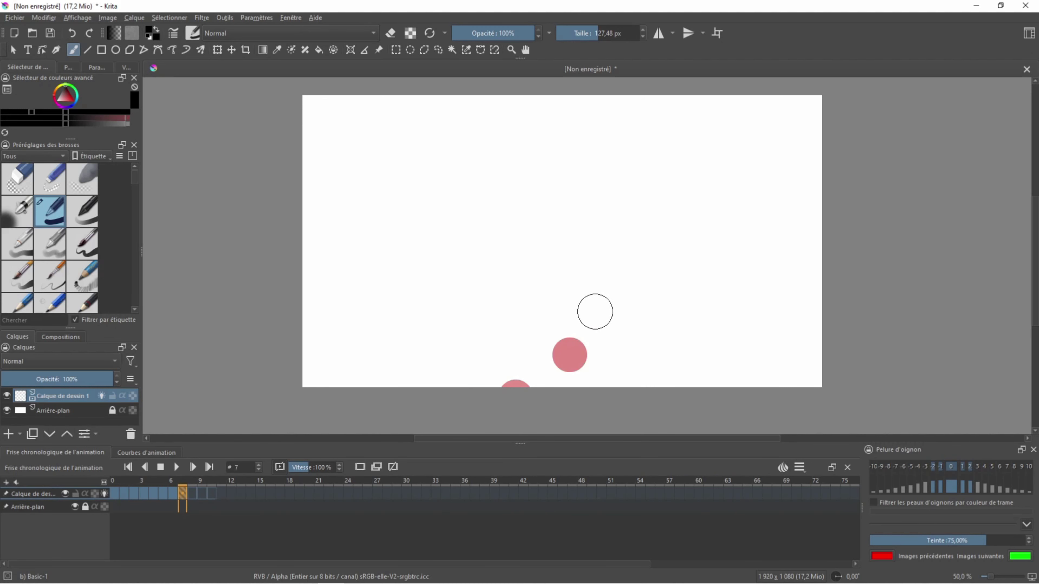
click(604, 307)
click(193, 494)
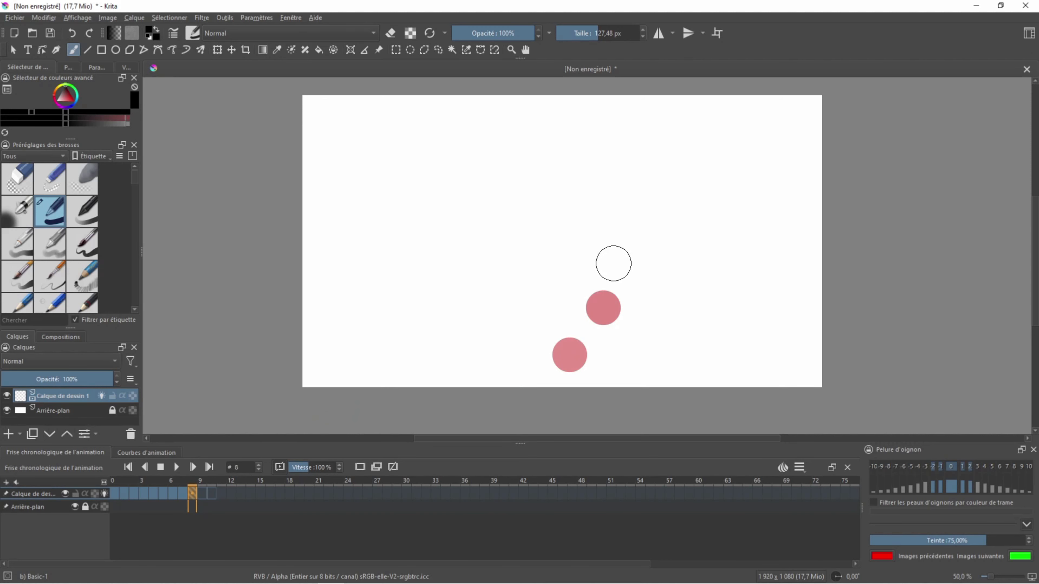
click(637, 260)
click(206, 495)
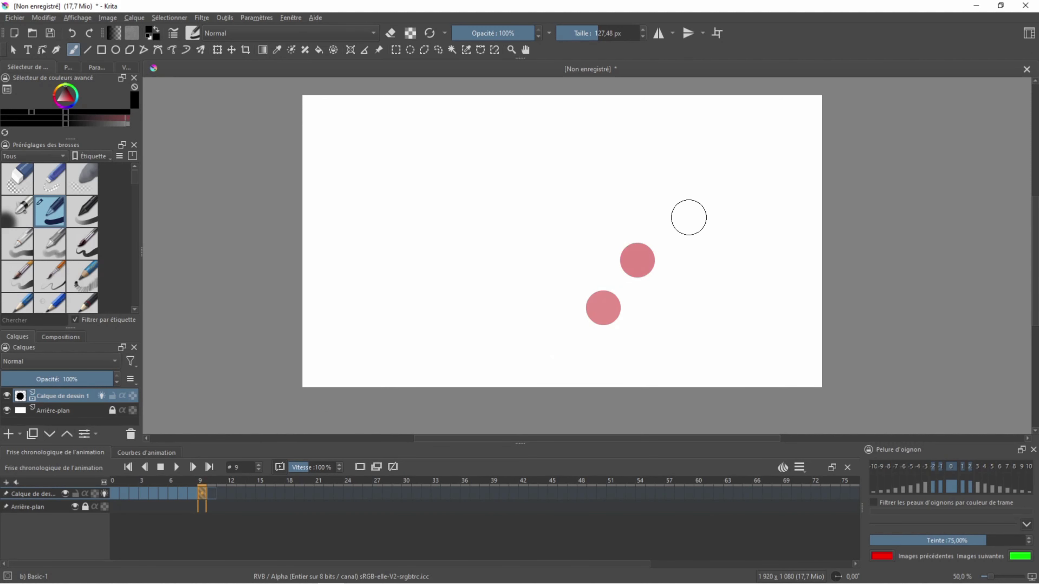
click(686, 217)
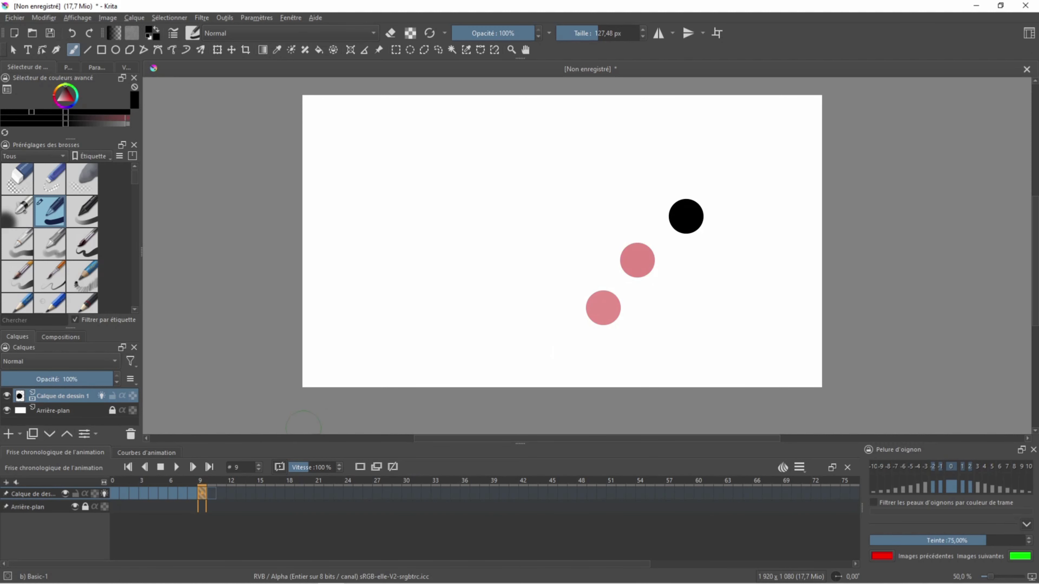
click(212, 494)
click(768, 201)
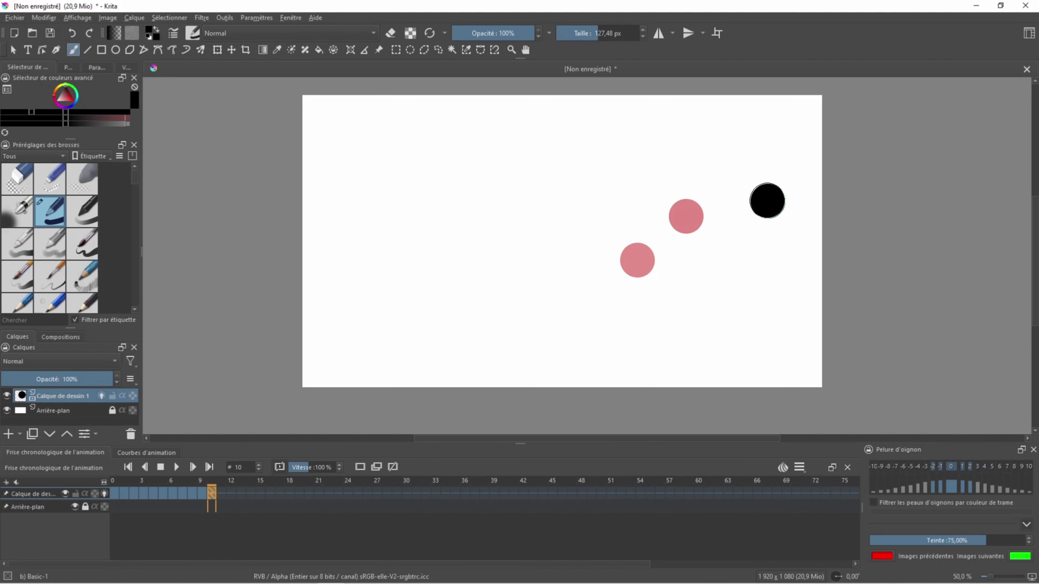
Move the Calque de dessin 1 keyframes from frames 1 through 10 one frame later in the timeline
click(125, 496)
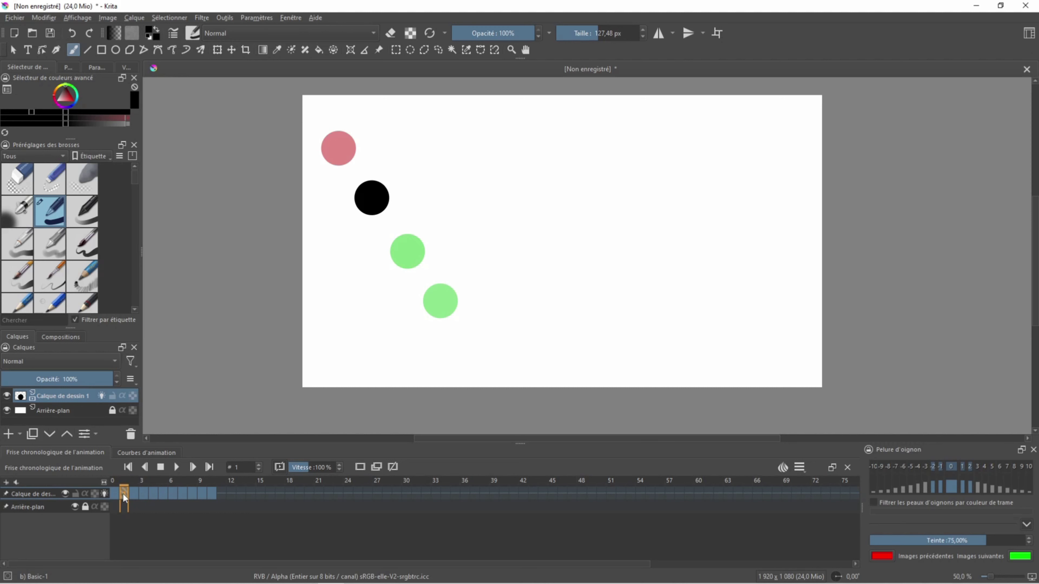
click(213, 491)
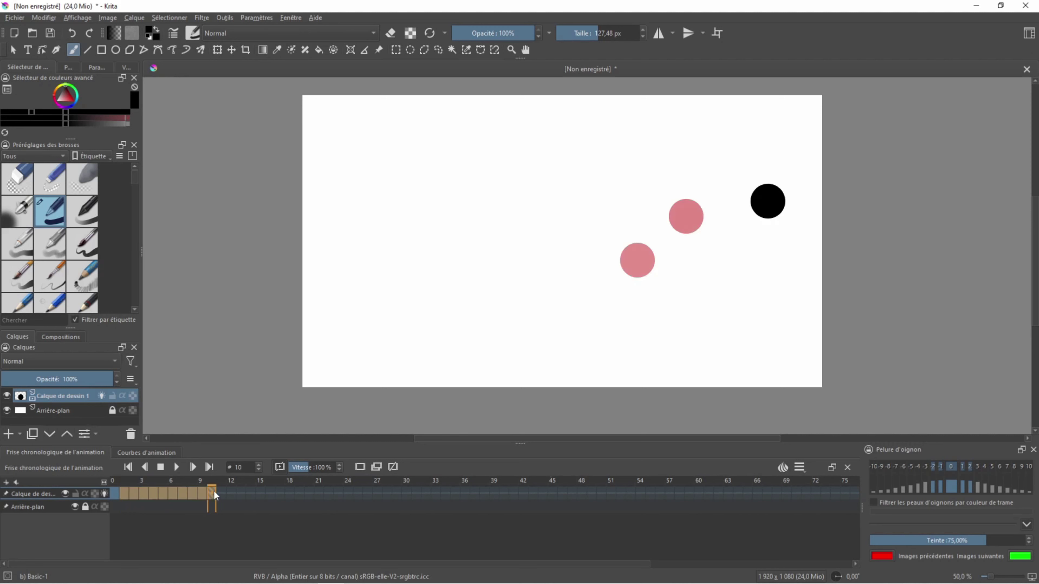
mouse_move(125, 493)
mouse_down()
mouse_move(147, 493)
mouse_move(137, 494)
mouse_up()
click(140, 494)
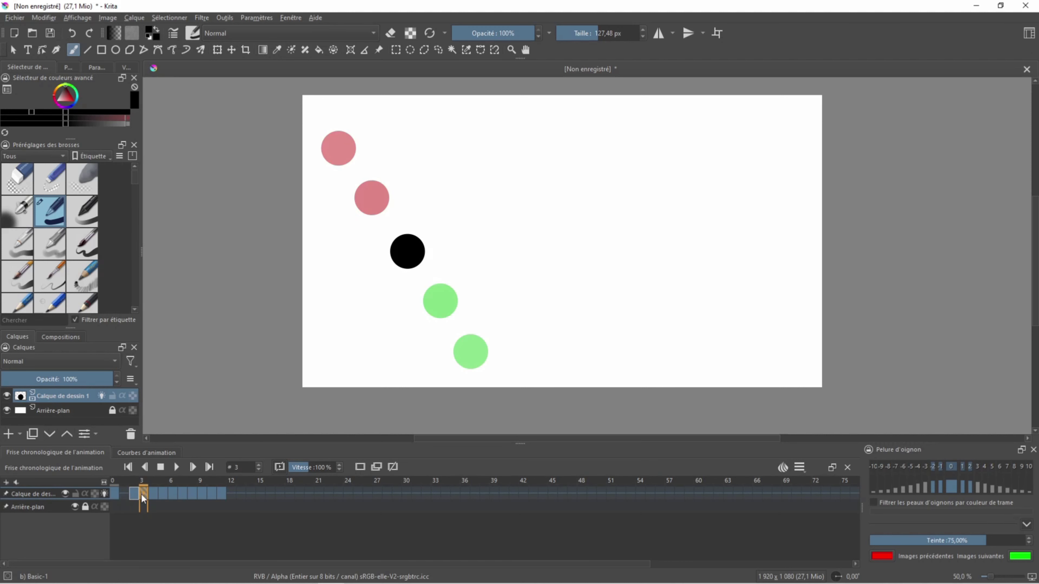
Shift the following keyframes progressively later so the first five drawings sit on frames 0, 2, 4, 6 and 8
mouse_move(216, 494)
mouse_down()
mouse_move(143, 494)
mouse_move(241, 493)
mouse_move(194, 493)
mouse_up()
click(161, 493)
shift+click(234, 496)
click(171, 494)
click(201, 492)
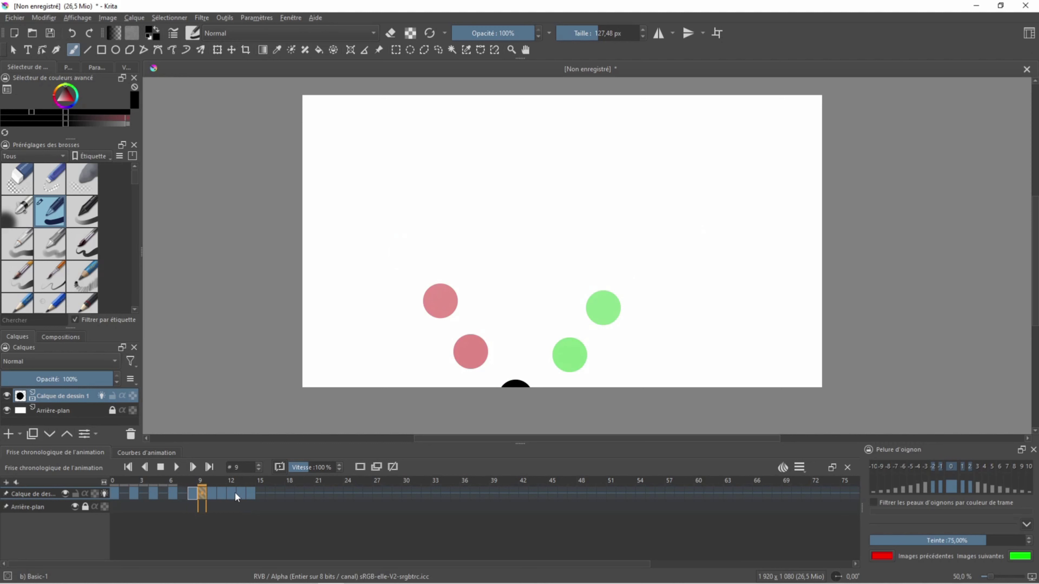
Space out the remaining ball keyframes onto every second frame, from frame 10 through frame 20
shift+click(250, 493)
drag(204, 492, 213, 493)
click(212, 493)
click(225, 493)
shift+click(256, 494)
drag(226, 491, 308, 493)
click(240, 493)
shift+click(271, 493)
shift+click(280, 493)
shift+click(285, 494)
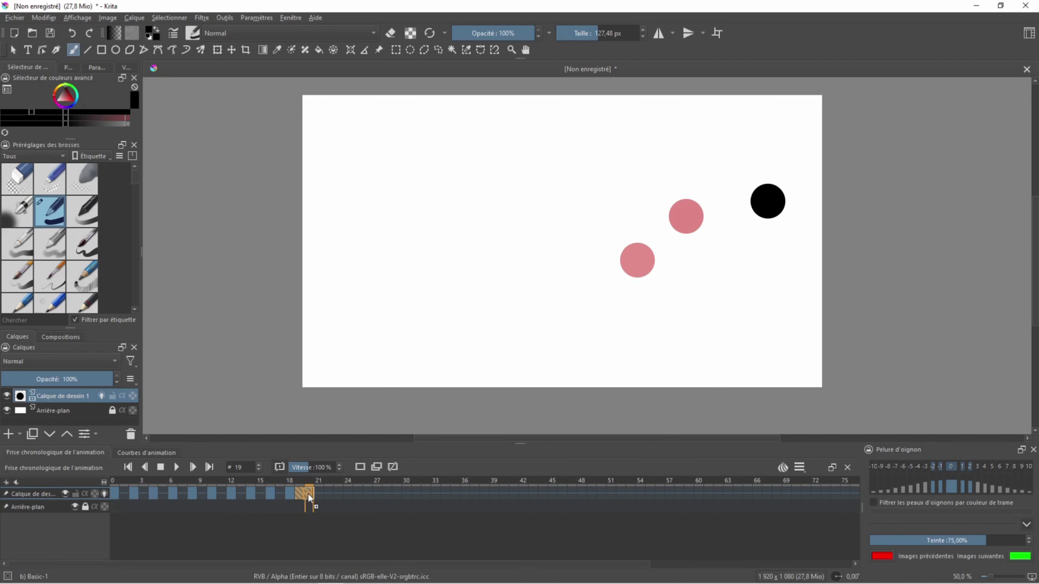
Insert blank keyframes on frames 1, 3 and 5 of the Calque de dessin 1 layer
click(126, 495)
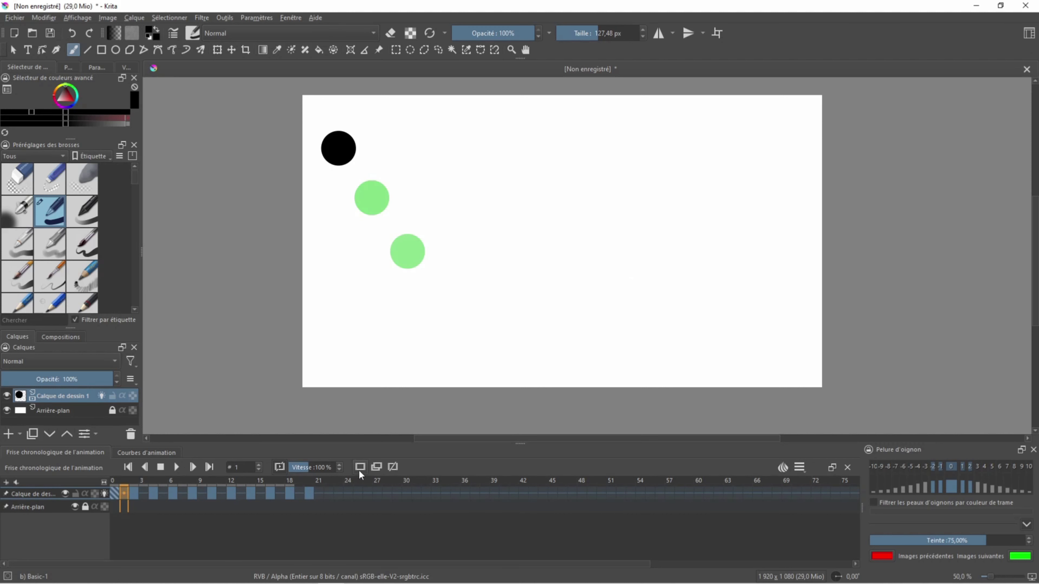
key(Delete)
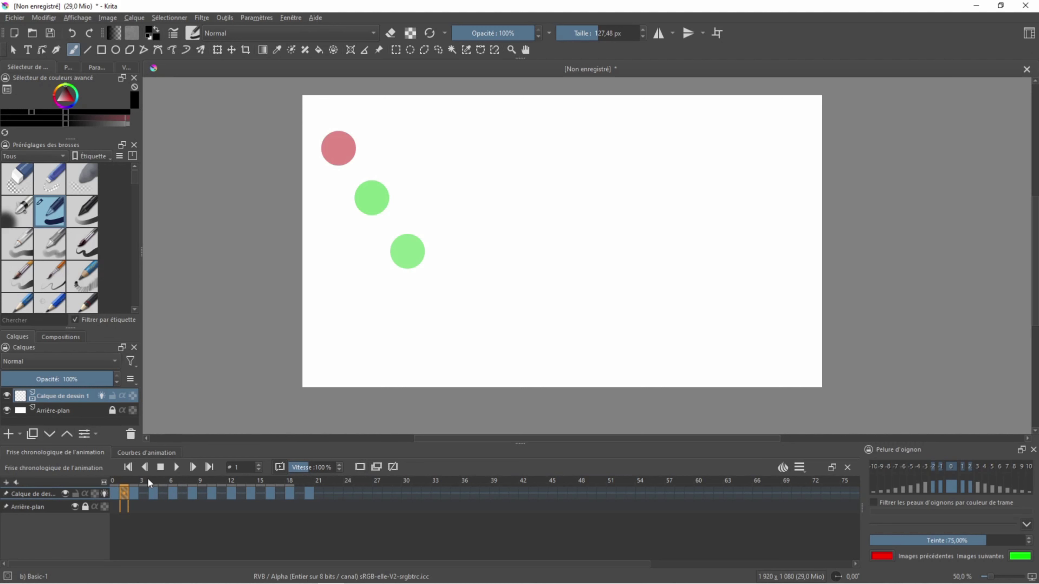
click(149, 485)
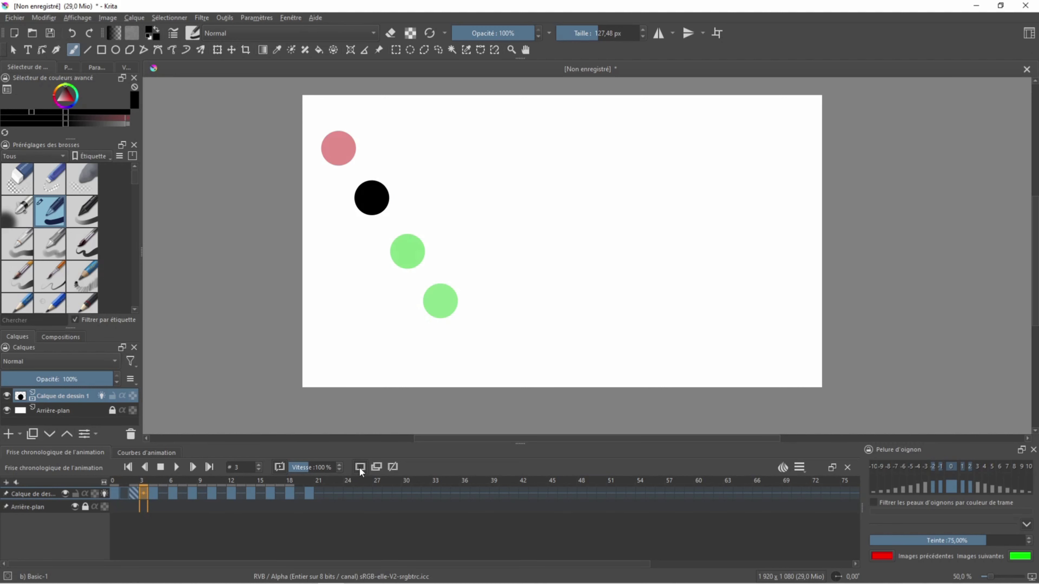
key(period)
key(period)
key(period)
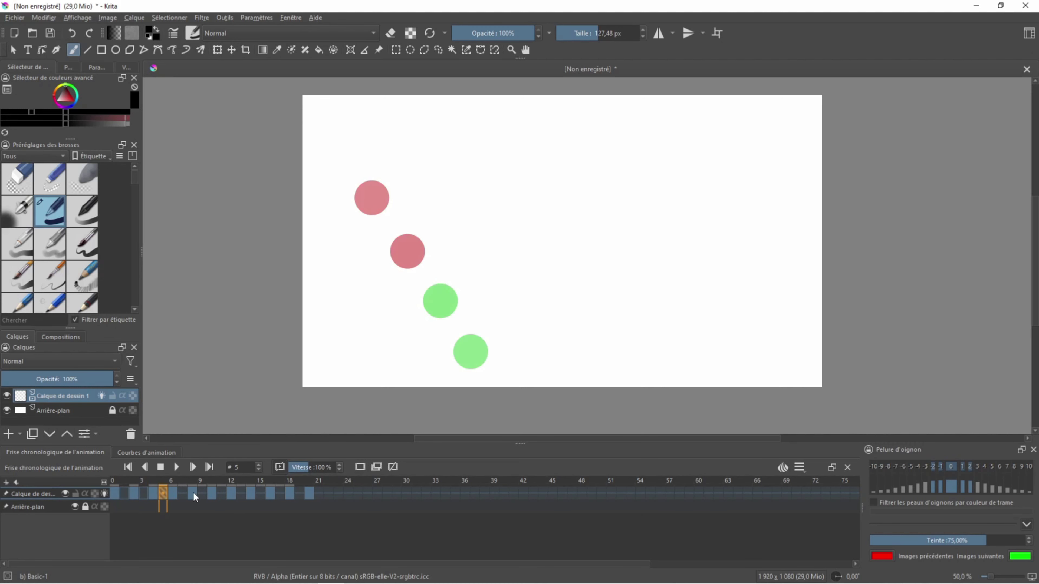
Insert blank keyframes on the remaining odd frames of the Calque de dessin 1 layer, from frame 7 through frame 19
click(185, 497)
key(period)
key(period)
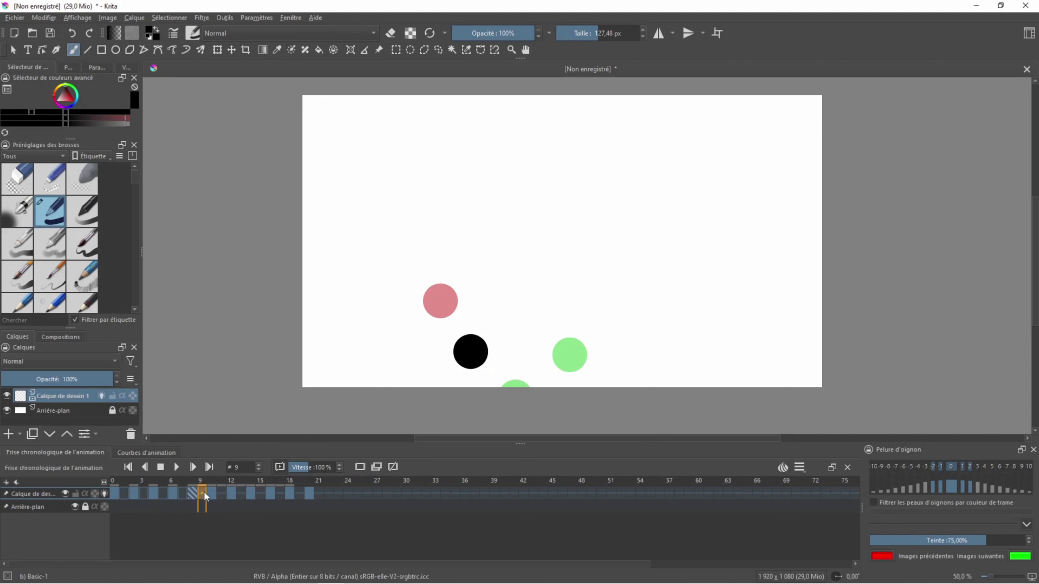
click(223, 496)
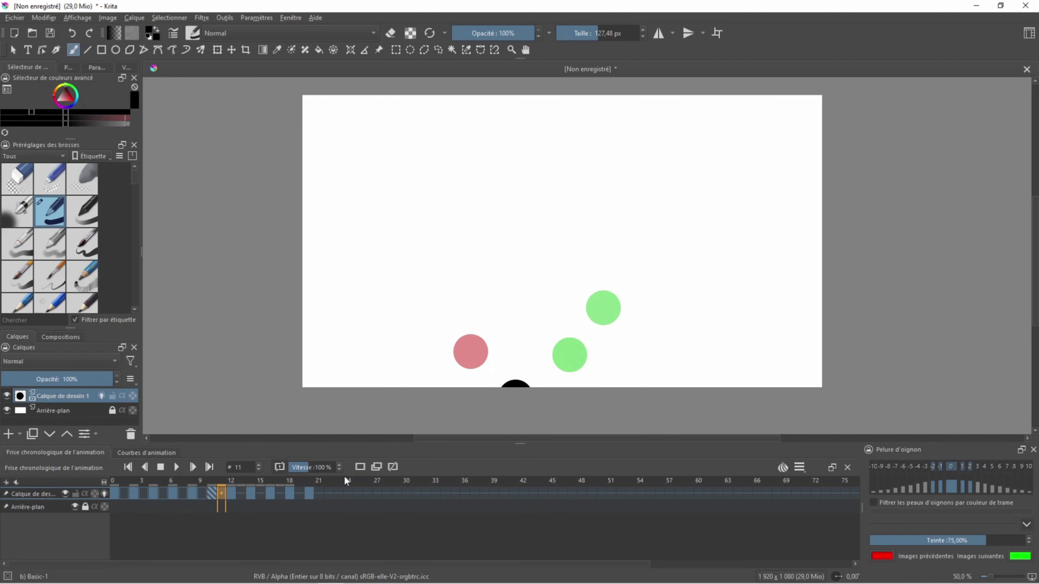
click(240, 496)
key(period)
key(period)
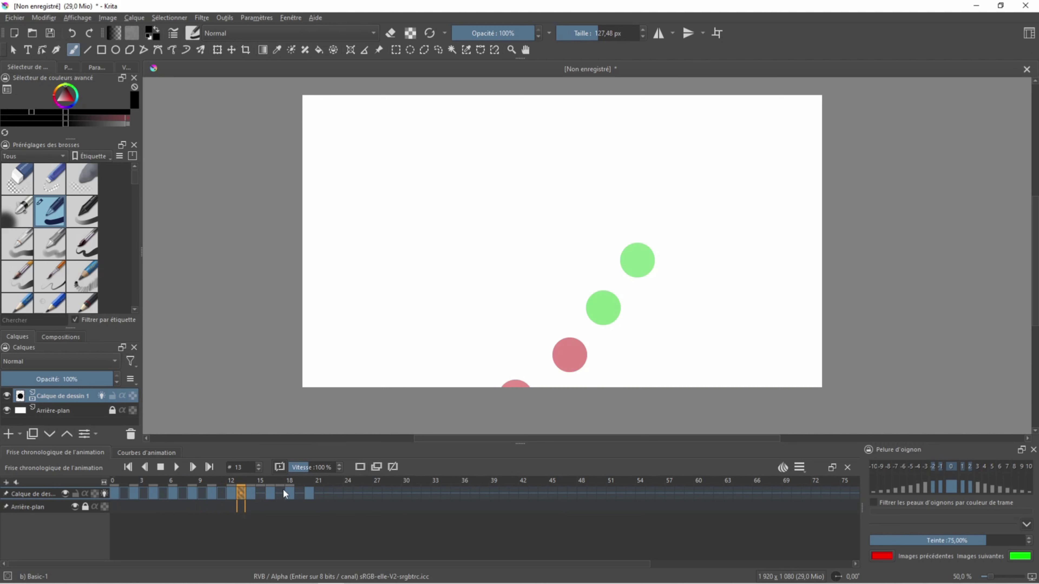
click(282, 495)
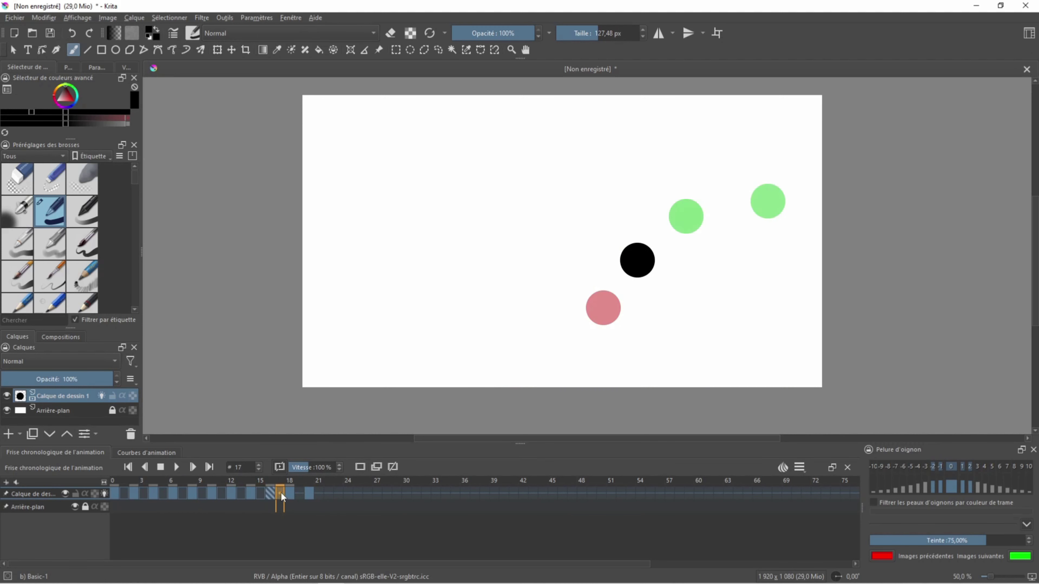
key(period)
click(304, 494)
key(ctrl+z)
Paint the in-between balls of the descent on frames 1, 3, 5, 7 and 9, each midway between its neighbouring onion skins
click(125, 493)
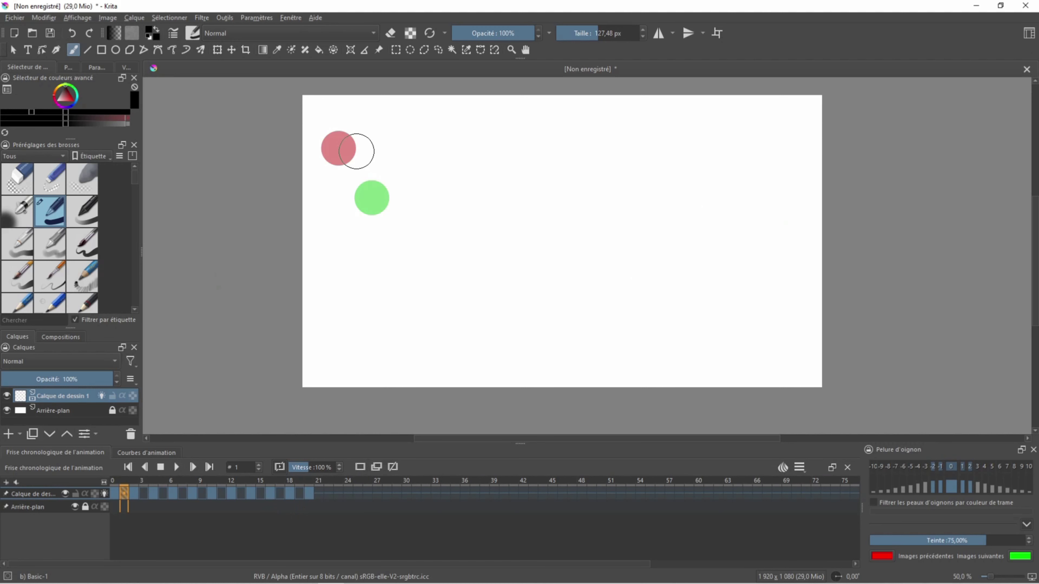
click(355, 173)
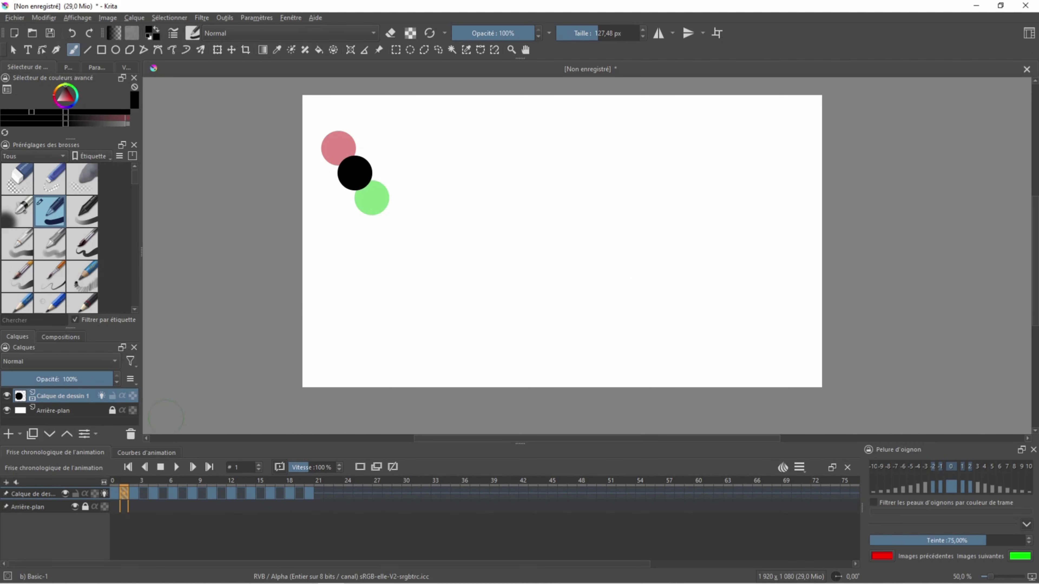
click(144, 493)
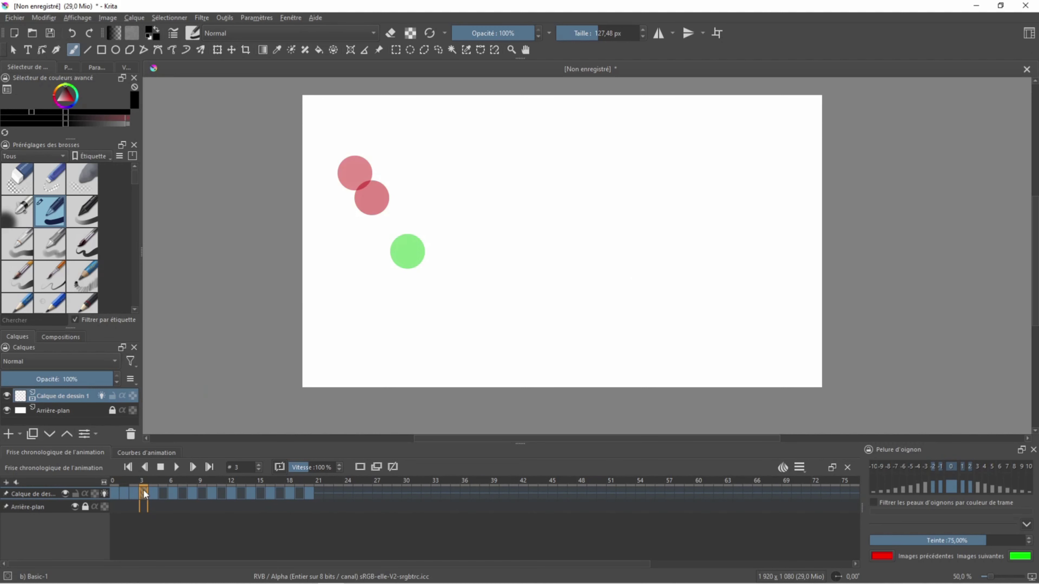
click(390, 224)
click(166, 493)
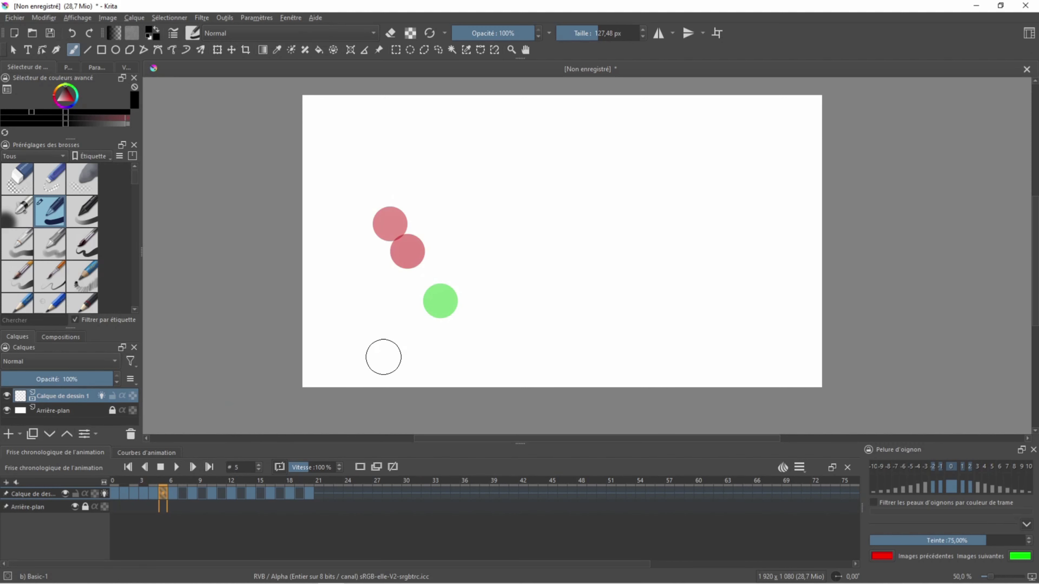
click(424, 277)
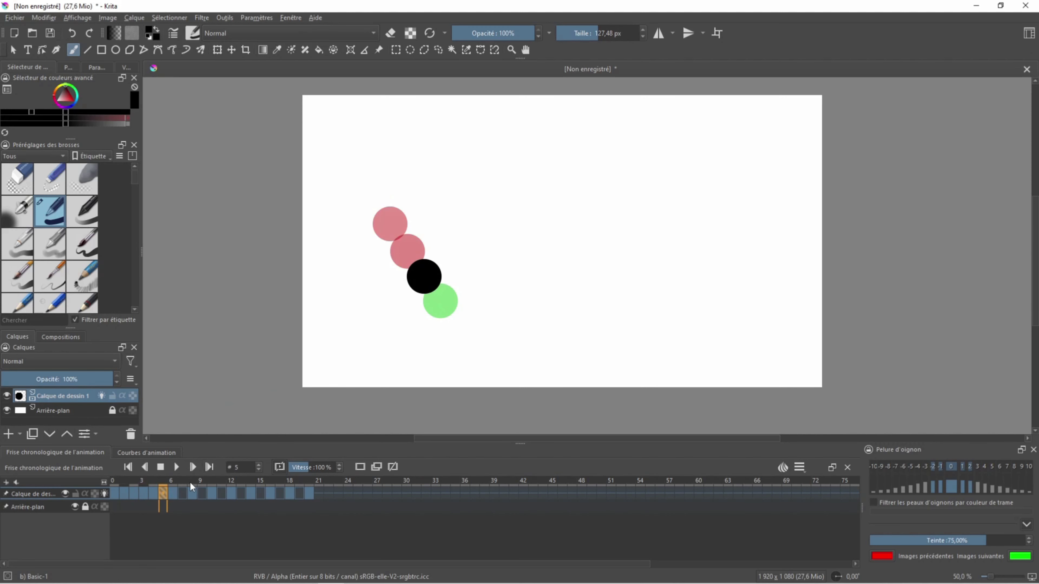
click(182, 493)
click(457, 326)
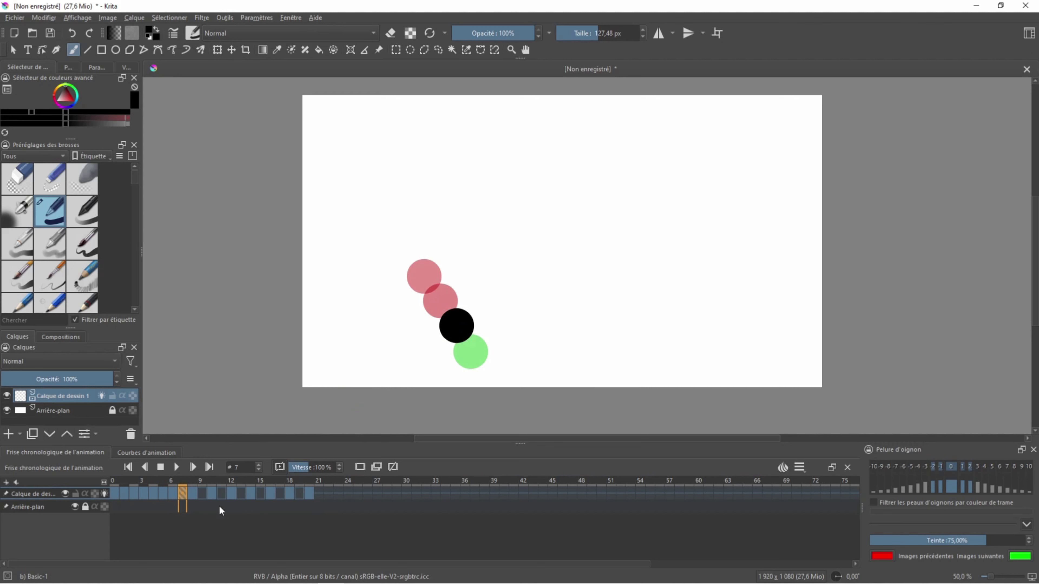
click(202, 493)
click(490, 372)
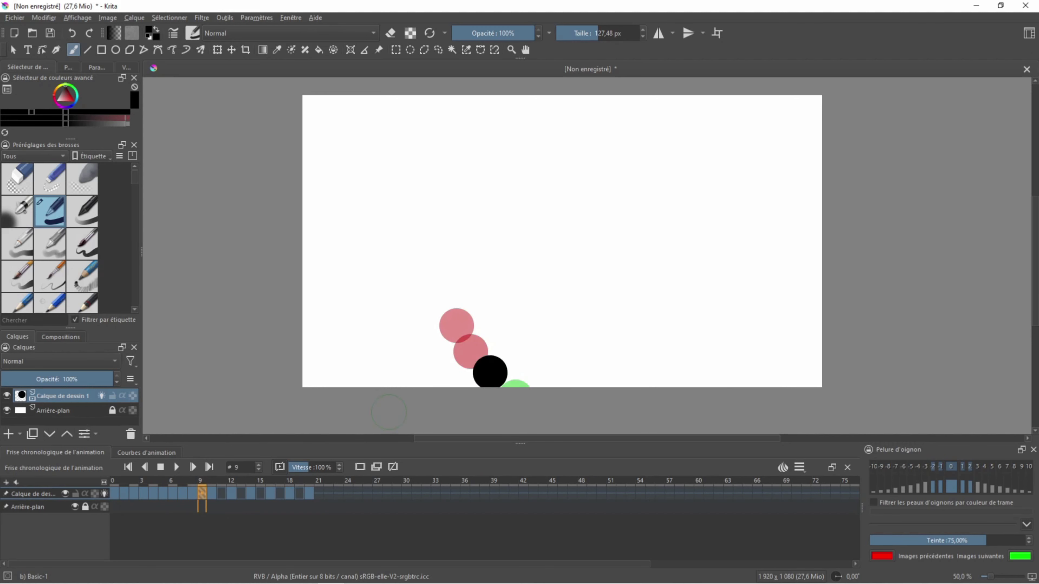
Paint the in-between balls of the rise on frames 11, 13, 15 and 17, each midway between the adjacent onion skins
click(222, 493)
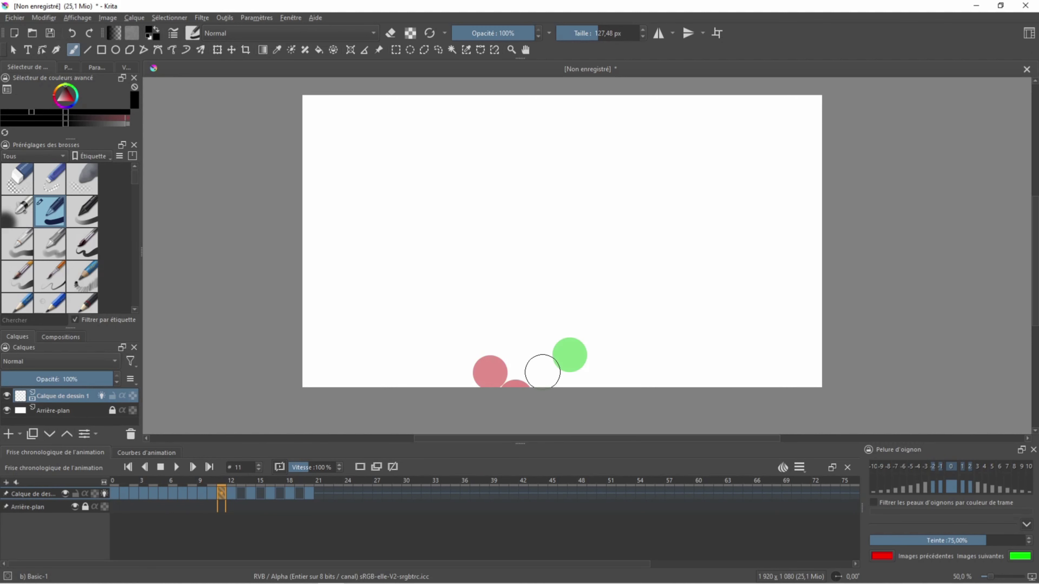
click(544, 372)
click(242, 493)
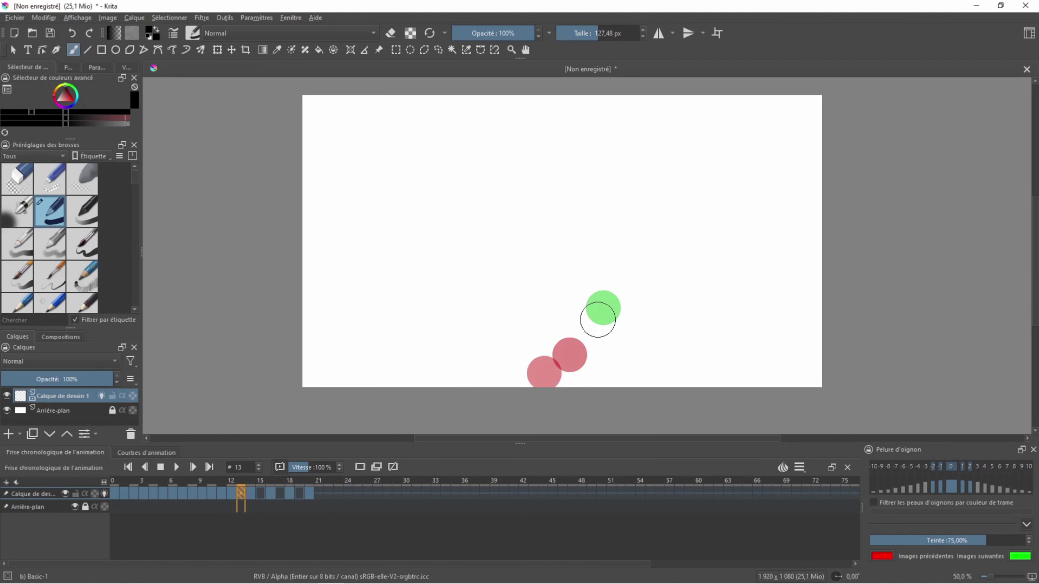
click(585, 327)
click(260, 494)
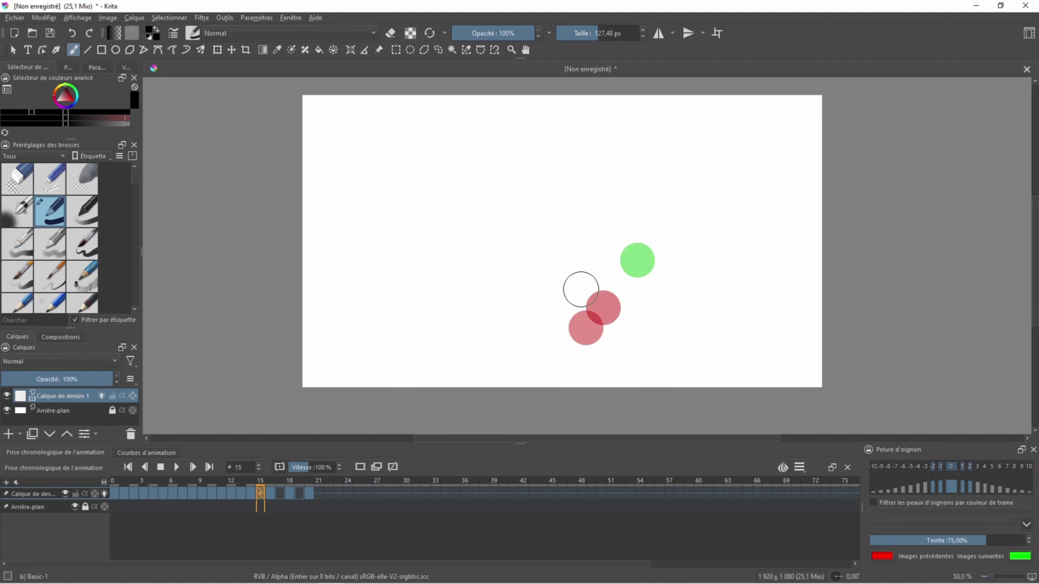
click(623, 284)
click(280, 493)
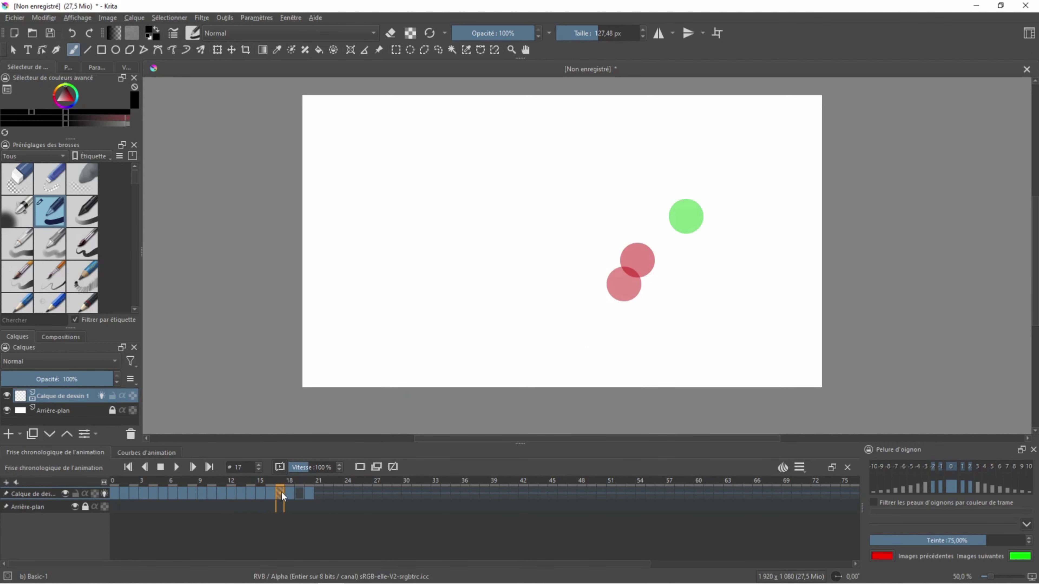
click(660, 238)
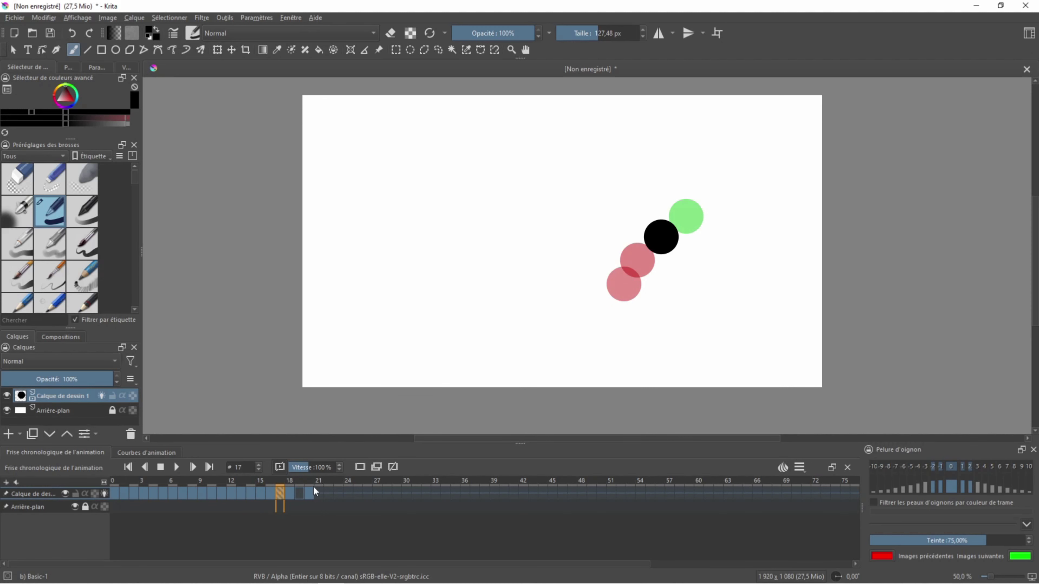
Paint the last in-between ball on frame 19, between the neighbouring onion skins, and go to frame 20
click(300, 494)
click(726, 206)
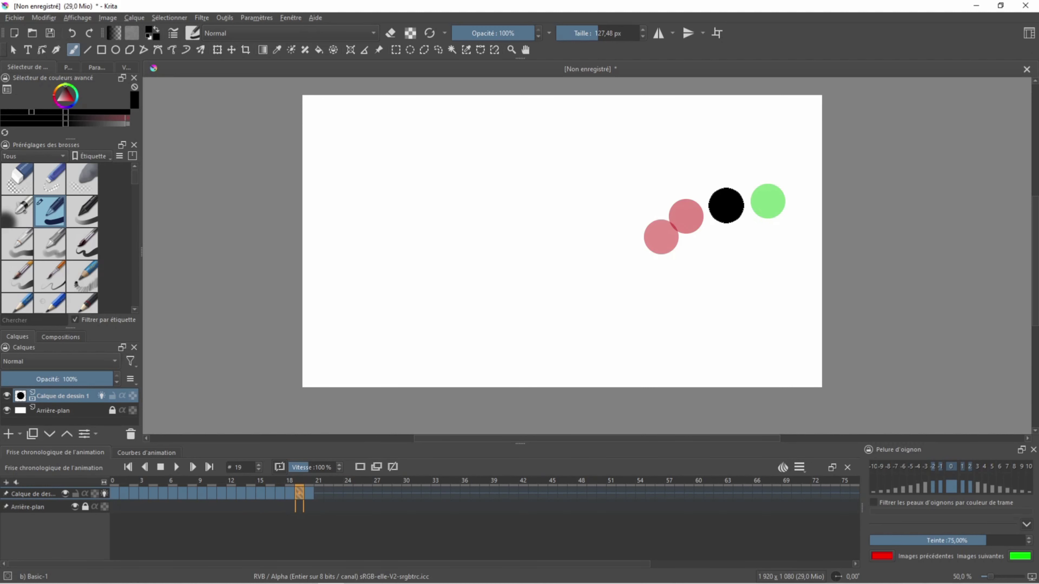
click(312, 493)
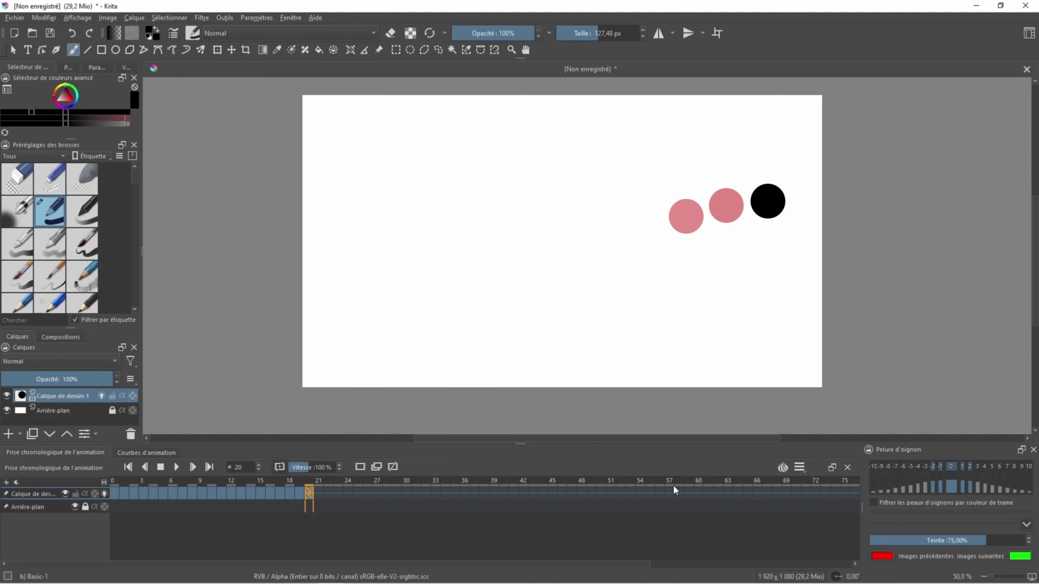
Set the end of the animation sequence to frame 20 in the timeline settings
click(801, 470)
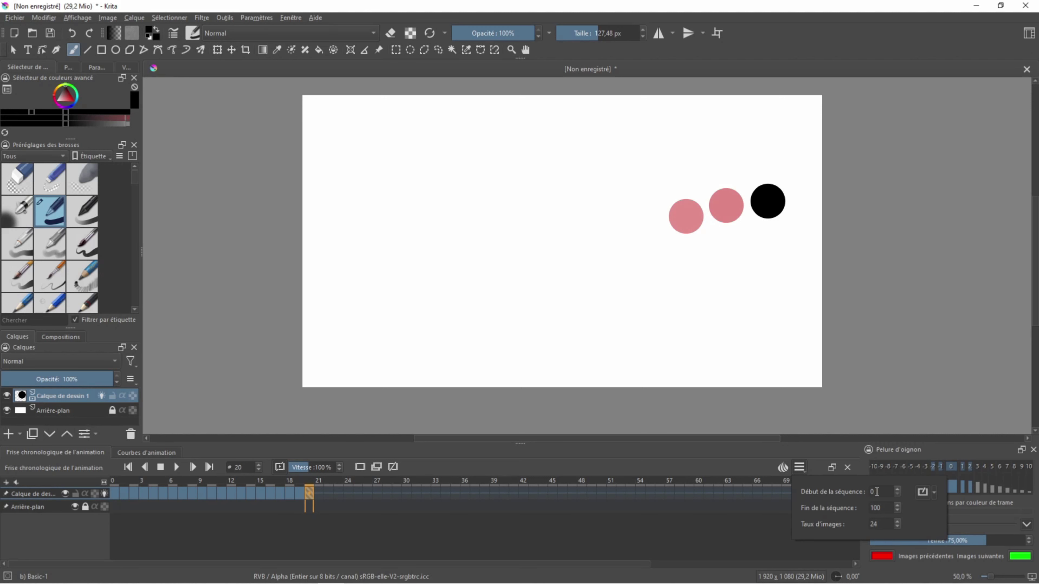
drag(890, 512, 860, 509)
text(20)
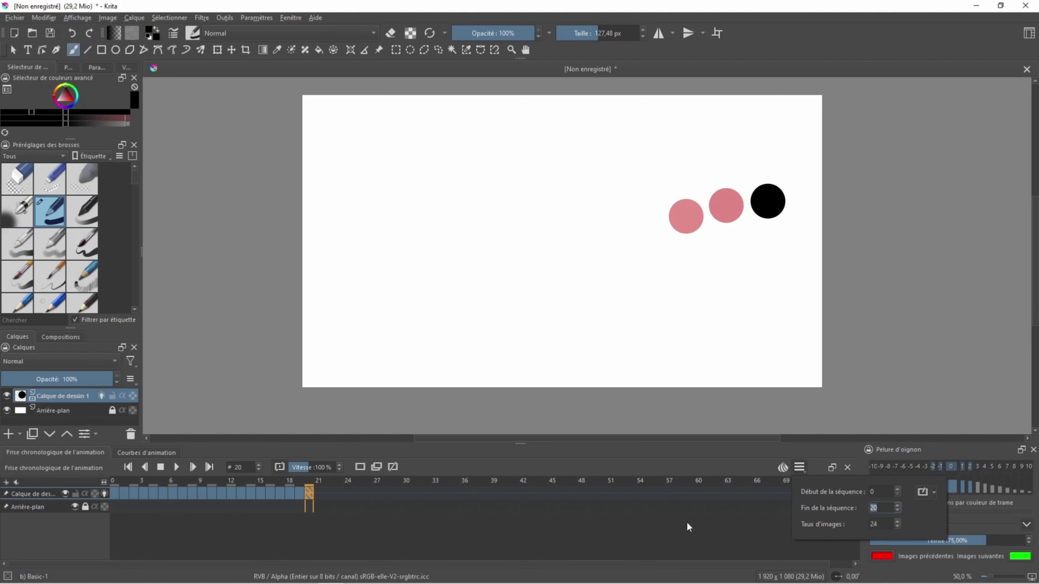
click(688, 528)
Play back the bouncing ball animation to check its motion and stop the playback
click(178, 470)
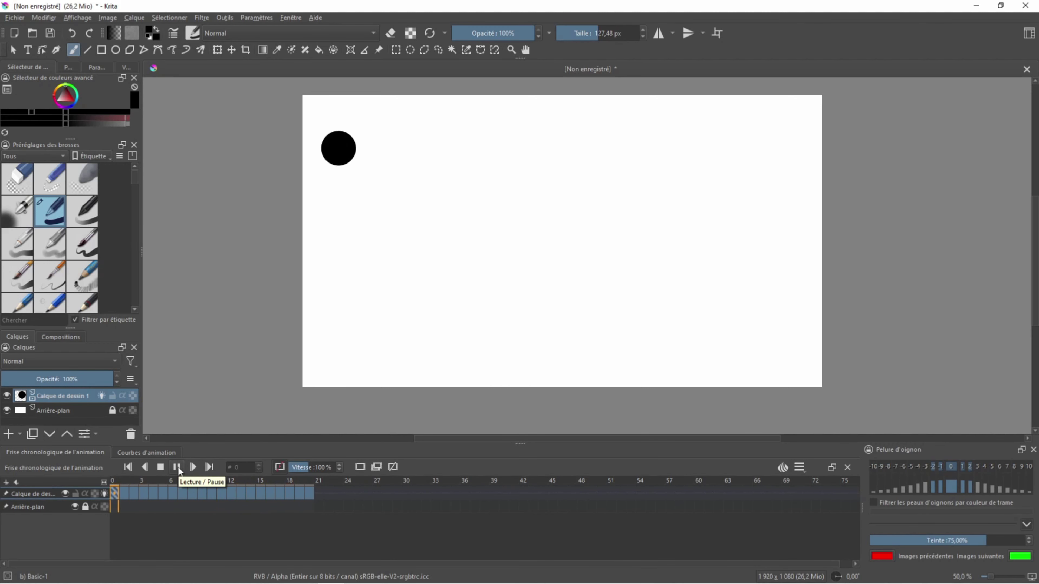
click(177, 468)
click(178, 468)
click(178, 467)
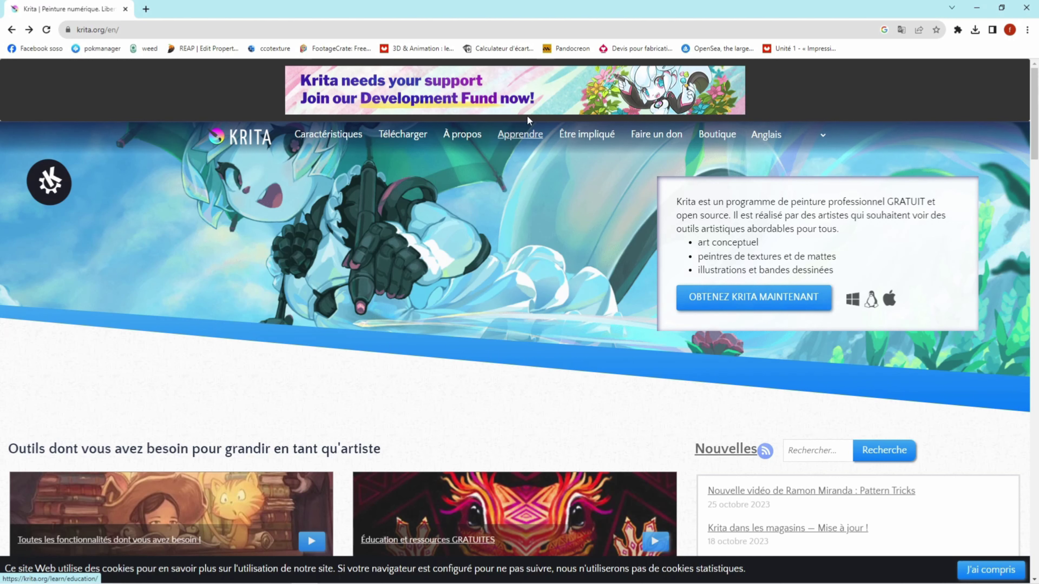
Switch to the Krita website in the browser and open the manual's Rendu de l'animation page through the Animation with Krita chapter
click(520, 138)
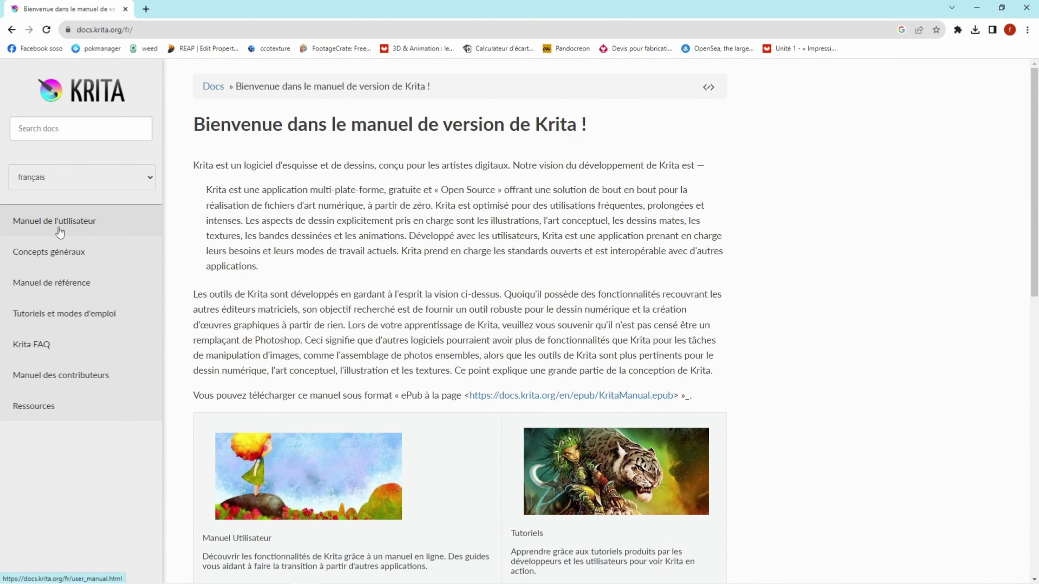
click(72, 228)
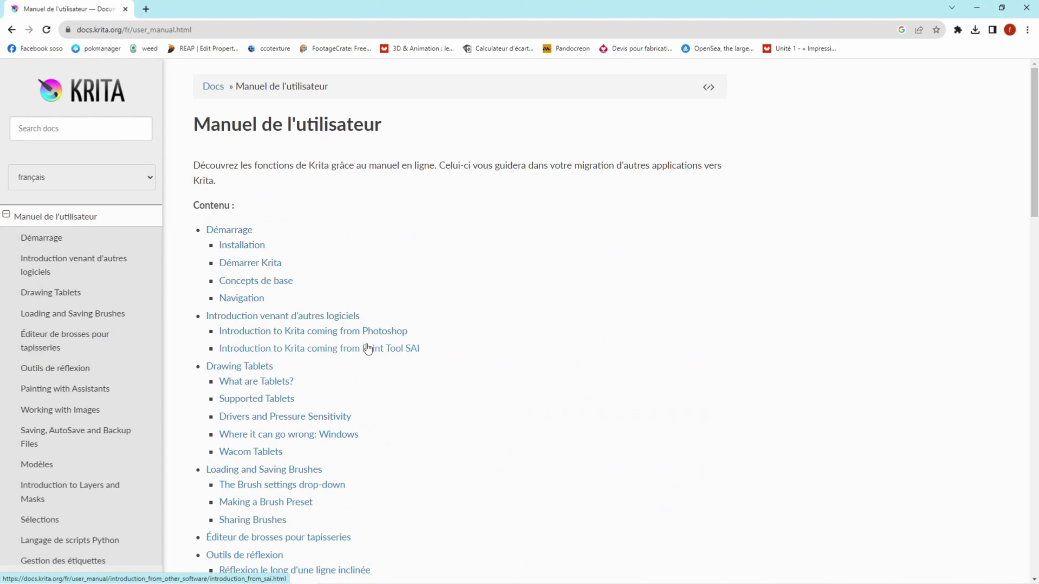
scroll(95, 397, down, 6)
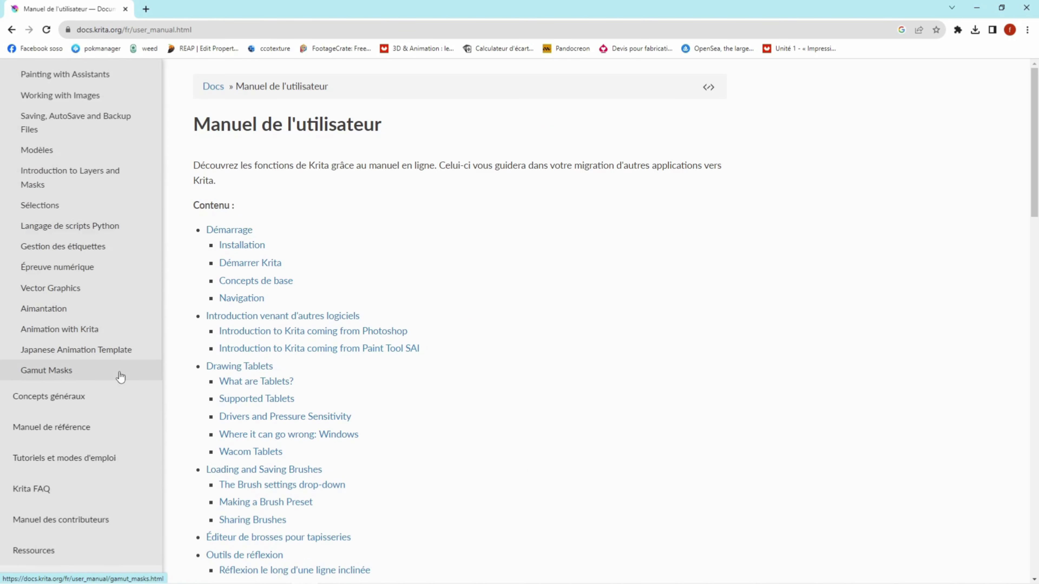
click(78, 336)
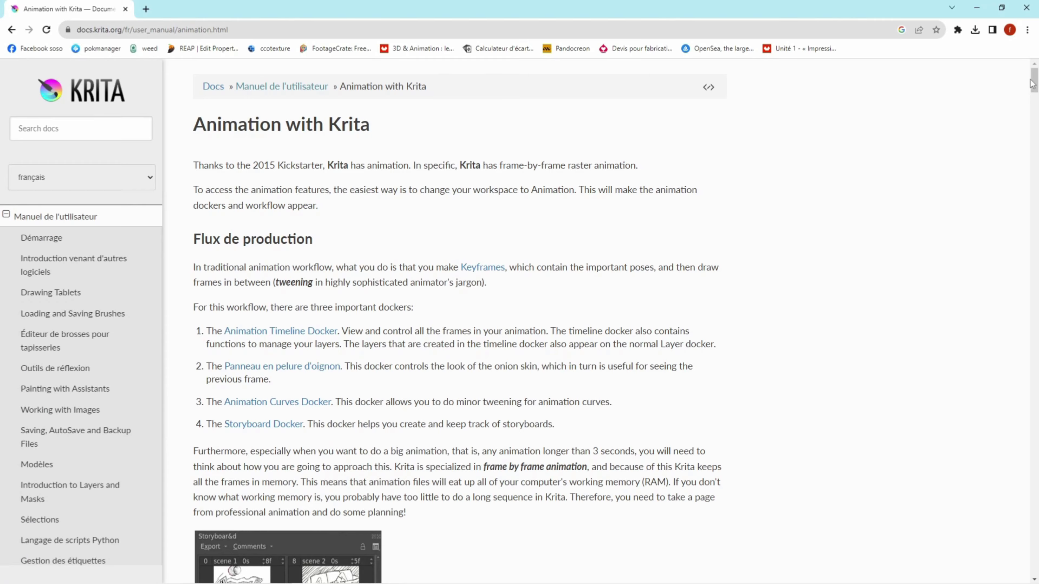
drag(1036, 78, 1015, 573)
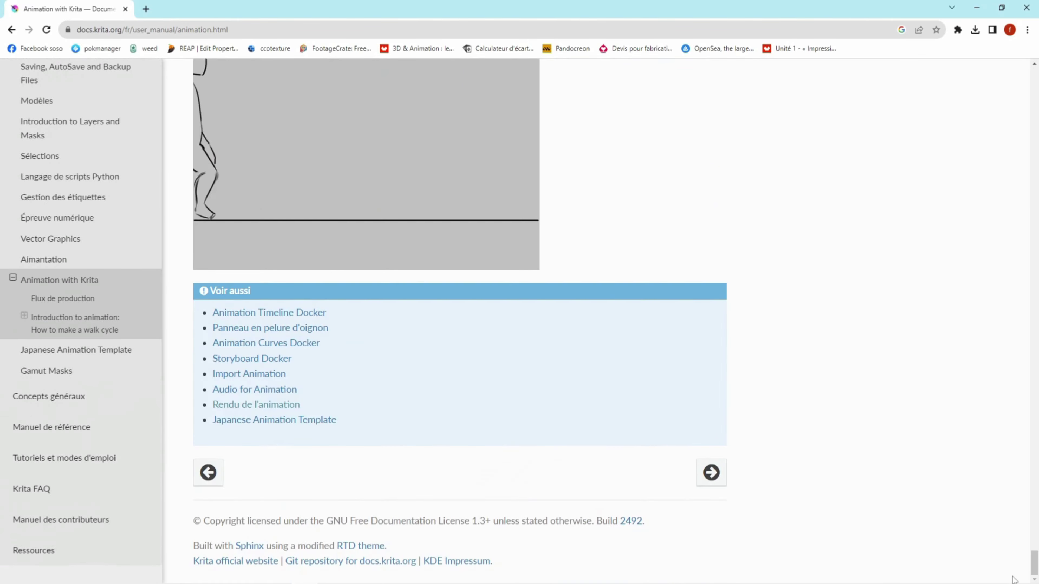
click(251, 410)
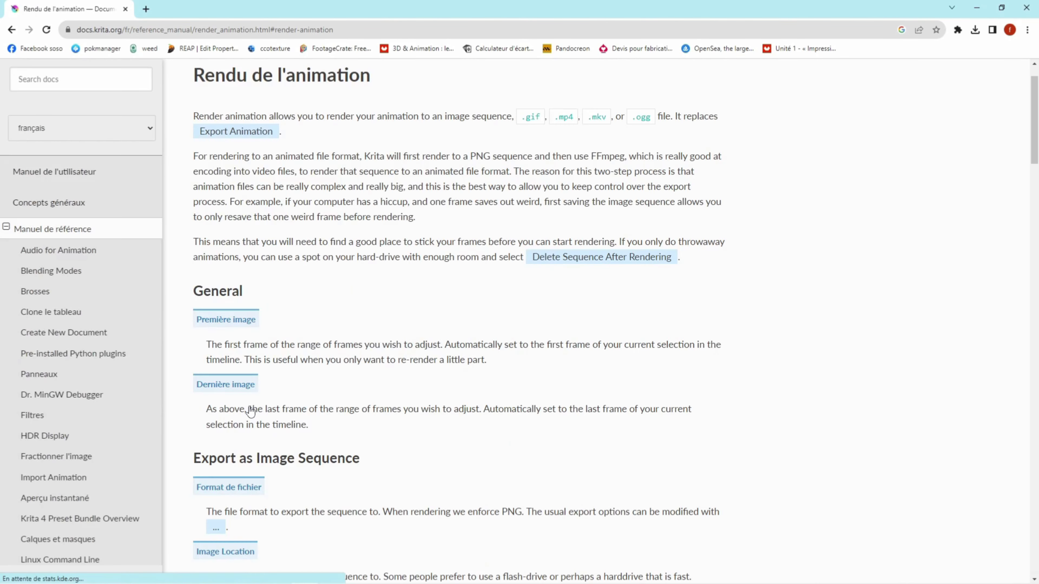
Examine the Rendu de l'animation page for the export options and the instructions on downloading FFmpeg and linking it to Krita
scroll(362, 324, down, 10)
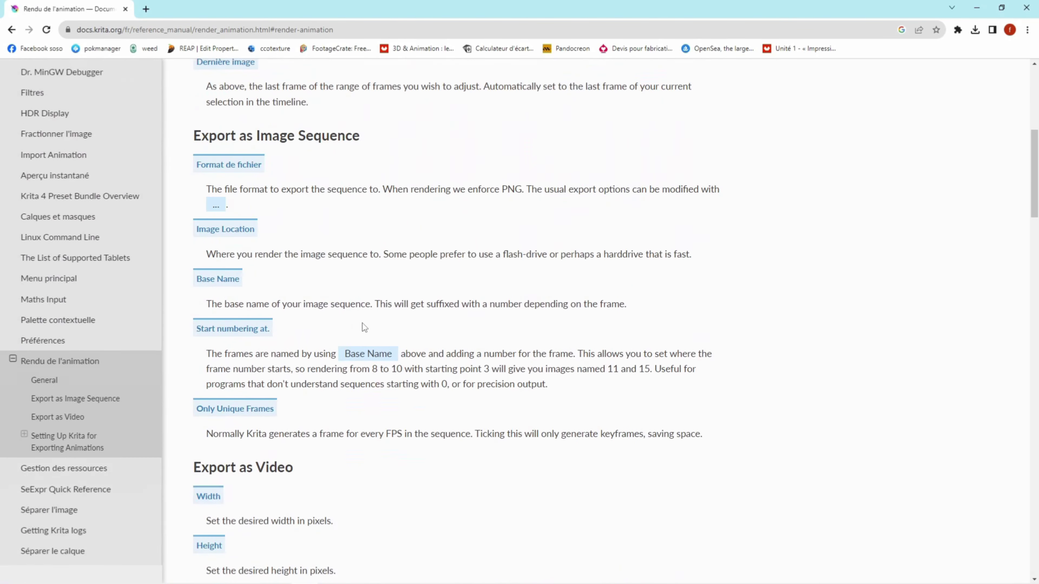
scroll(362, 324, down, 18)
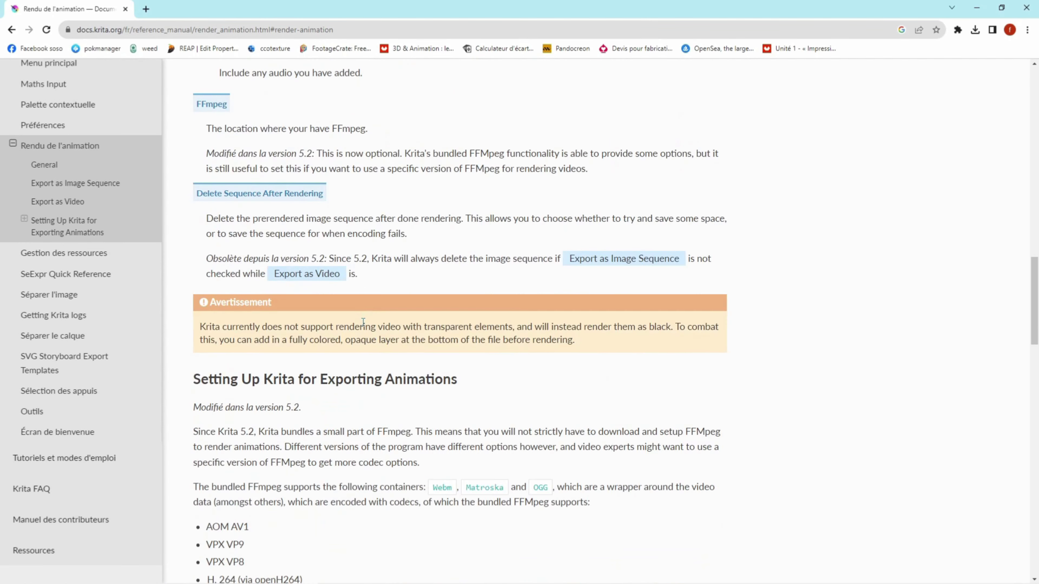
scroll(363, 323, down, 9)
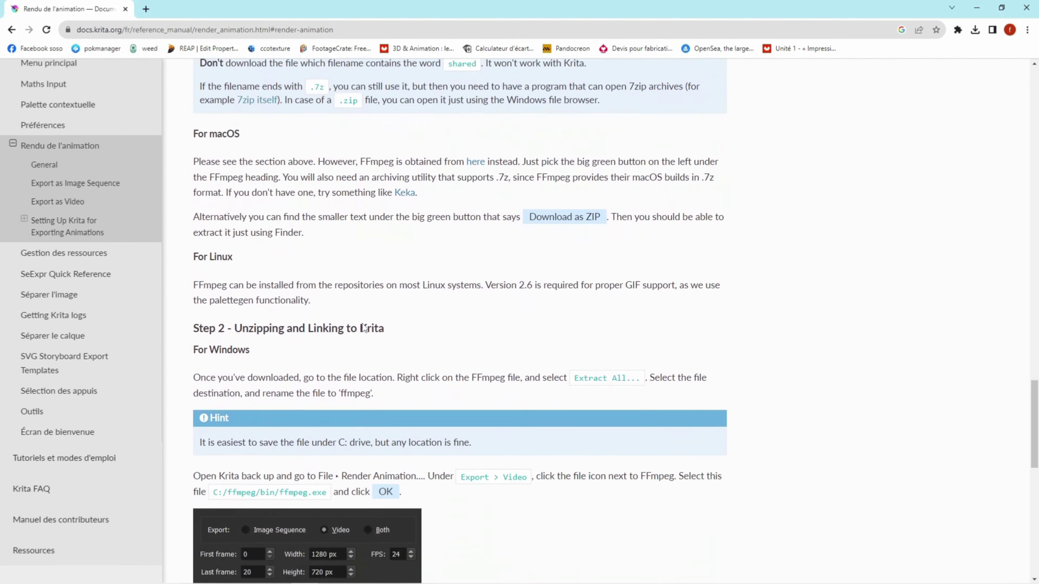
scroll(362, 323, down, 7)
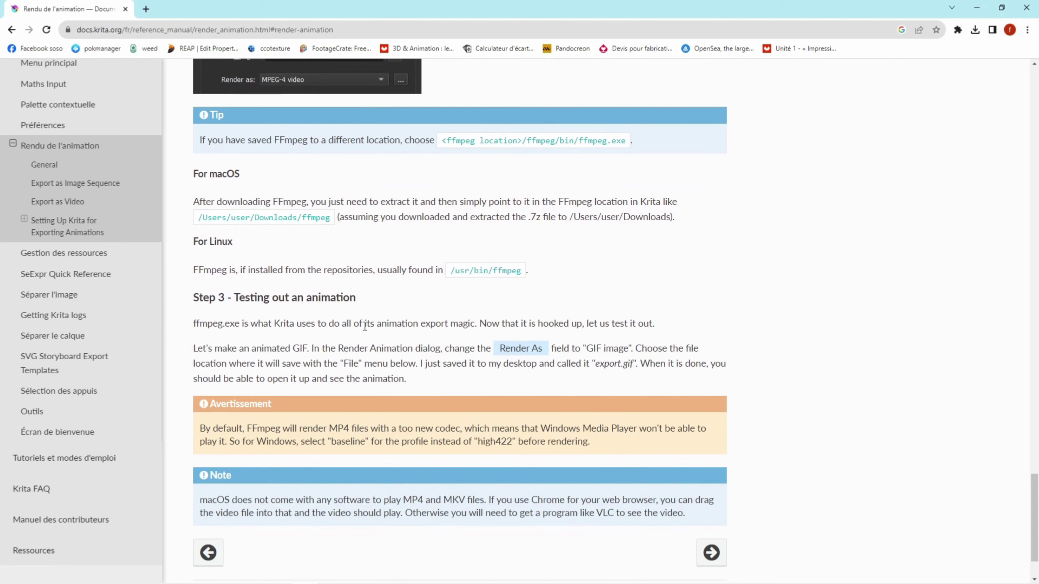
scroll(409, 328, up, 1)
scroll(482, 333, down, 1)
scroll(559, 338, up, 5)
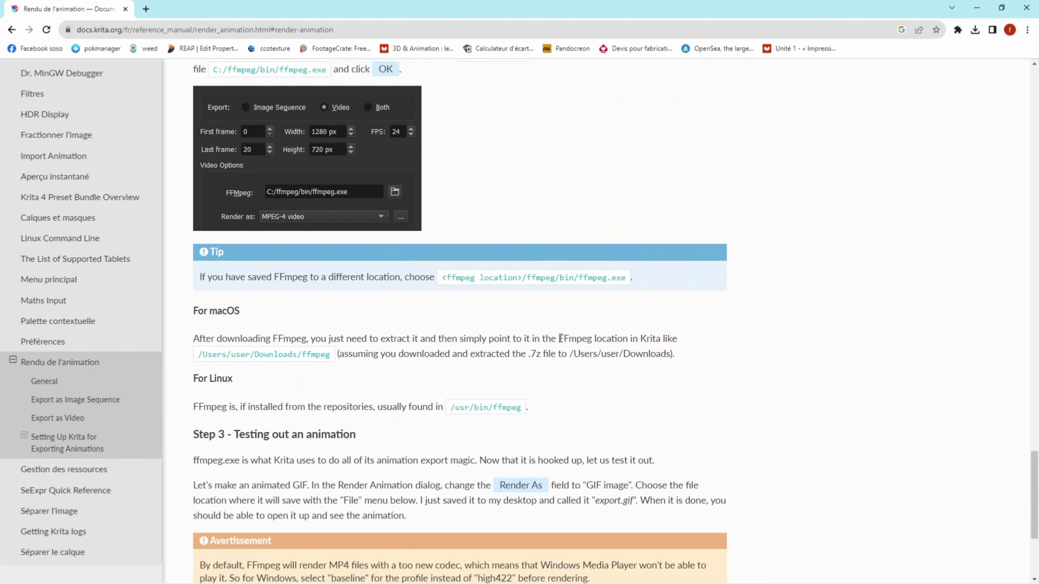
scroll(560, 338, up, 10)
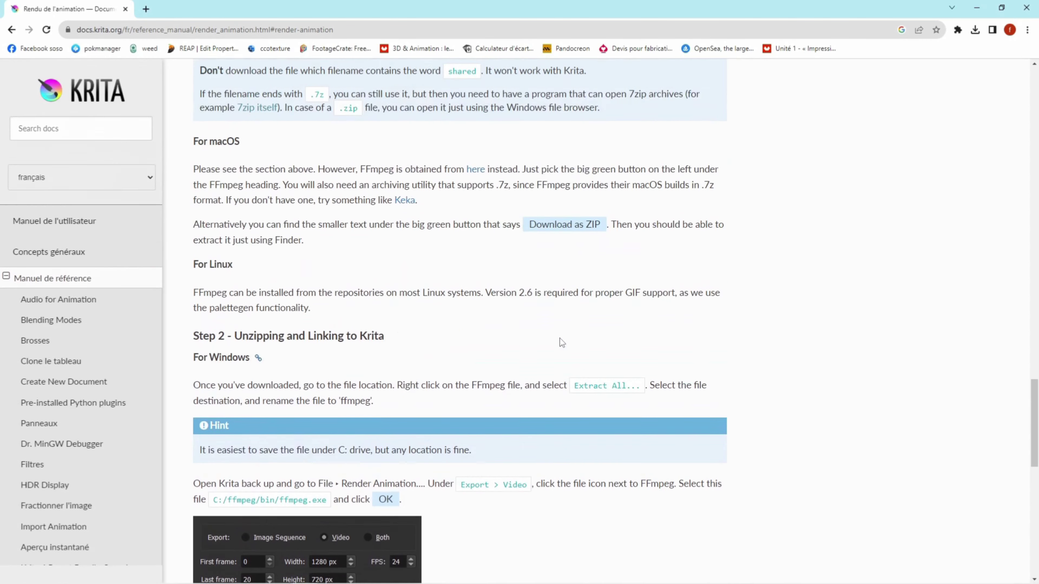
scroll(560, 342, up, 3)
scroll(255, 145, up, 1)
scroll(255, 146, down, 1)
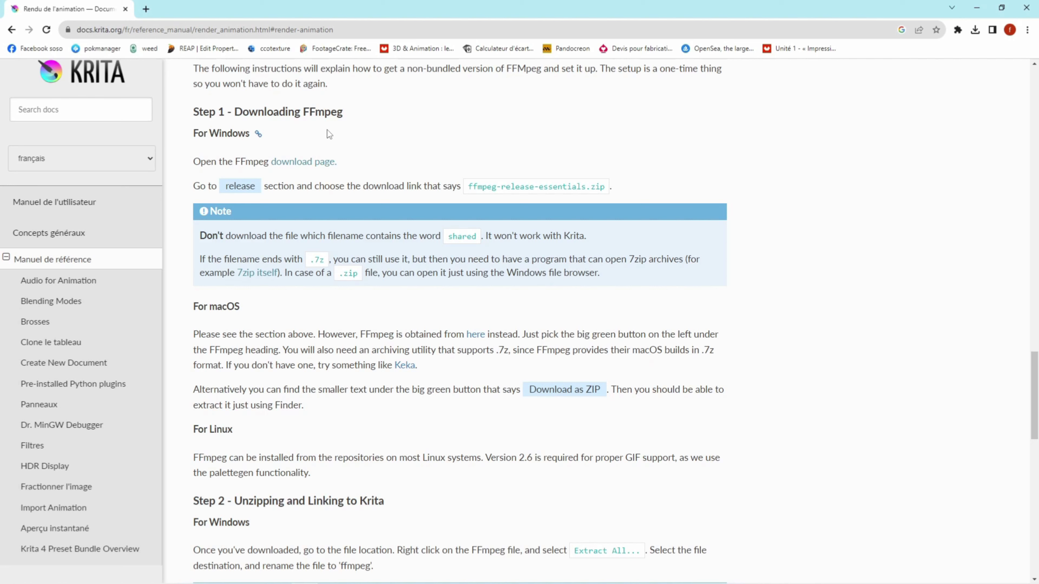
Open the Windows FFmpeg download page linked in the manual and download ffmpeg-release-essentials.zip from the release section
click(295, 165)
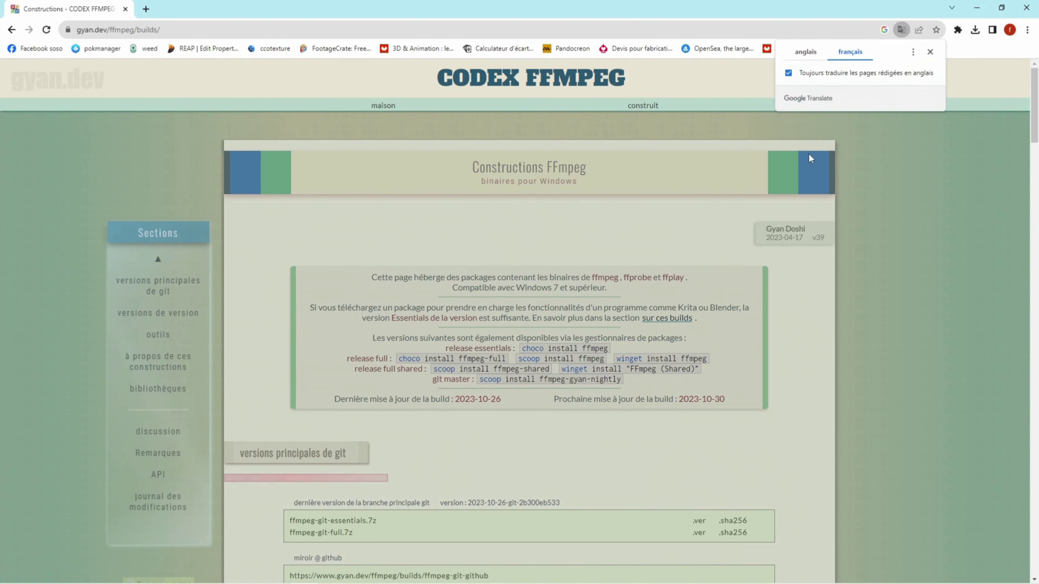
click(930, 52)
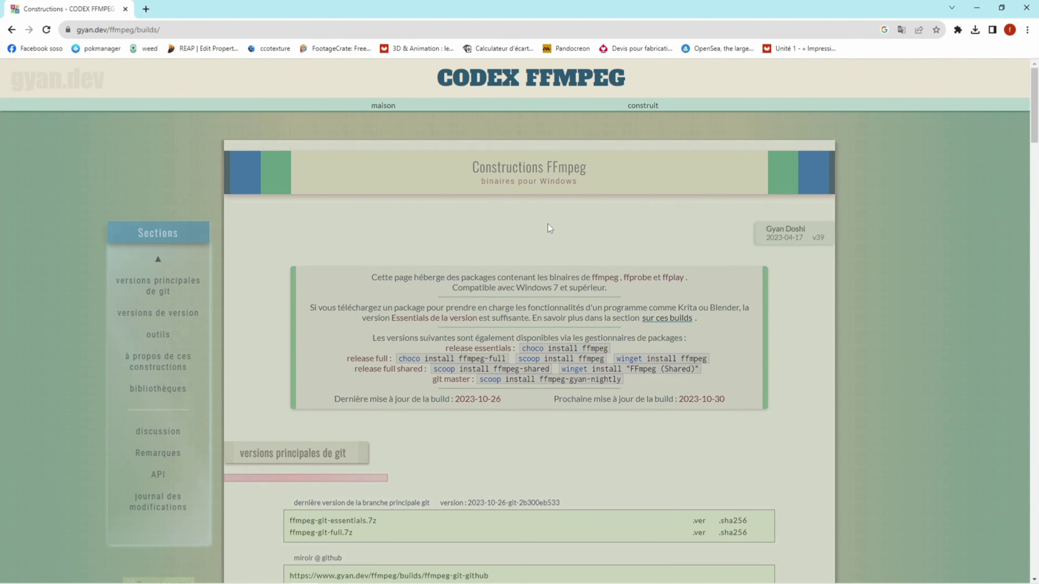
scroll(542, 230, down, 1)
scroll(542, 229, down, 2)
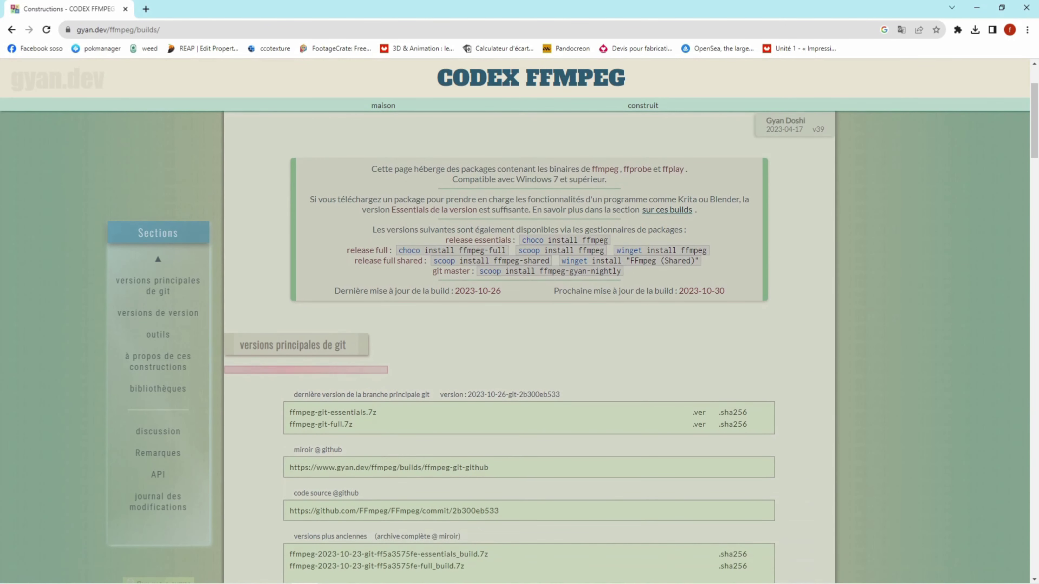
scroll(496, 282, down, 2)
scroll(497, 282, down, 6)
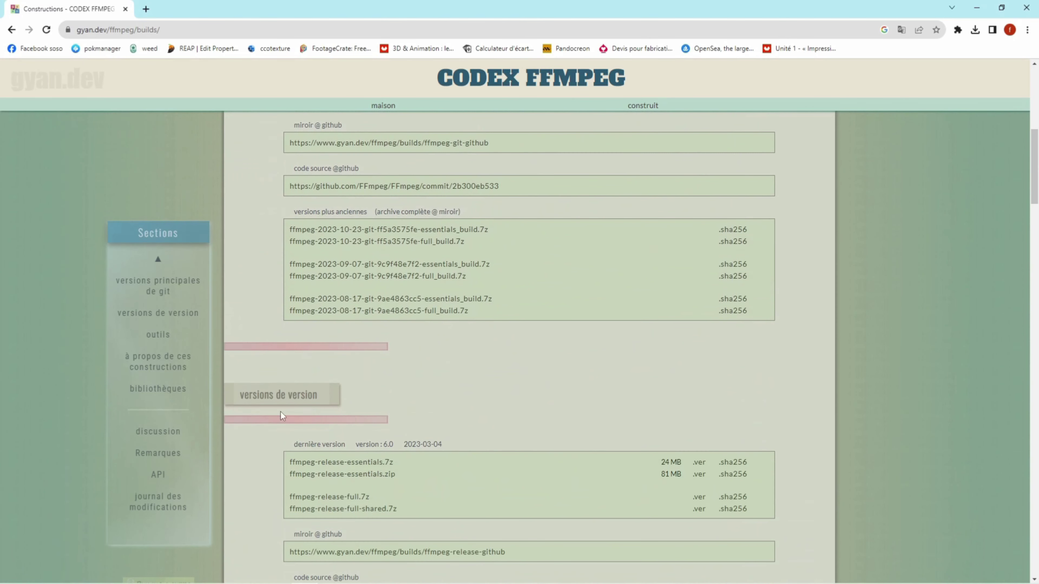
scroll(267, 413, down, 4)
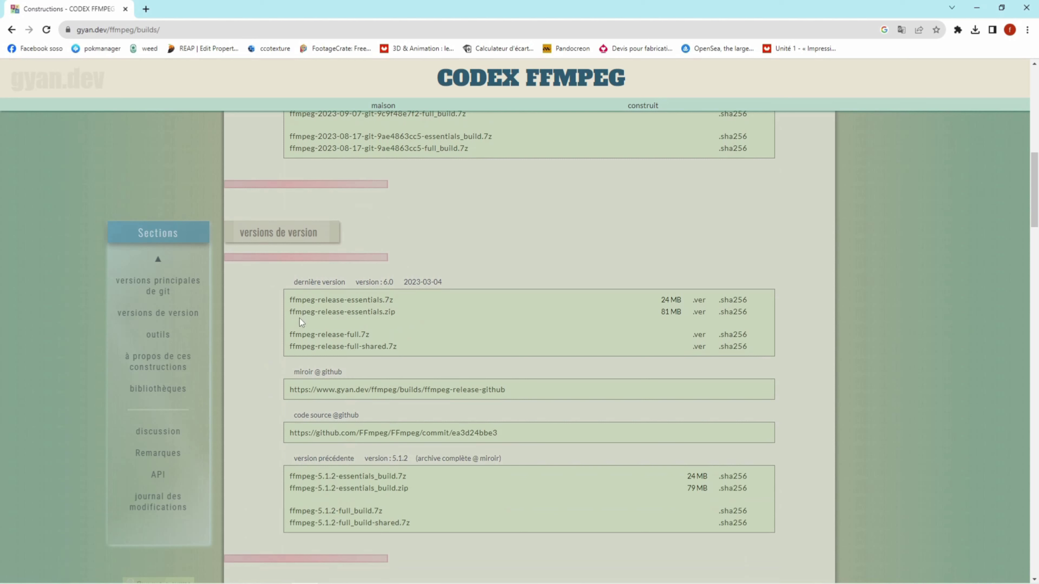
click(360, 317)
Extract the ffmpeg-6.0-essentials_build folder from the downloaded archive onto the desktop and close the archive window
click(977, 8)
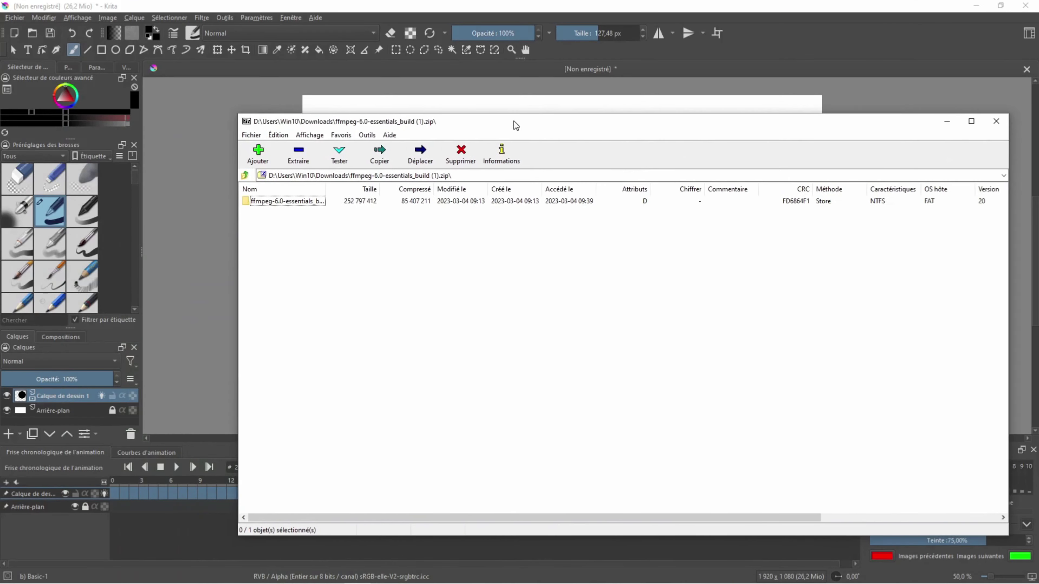
click(982, 7)
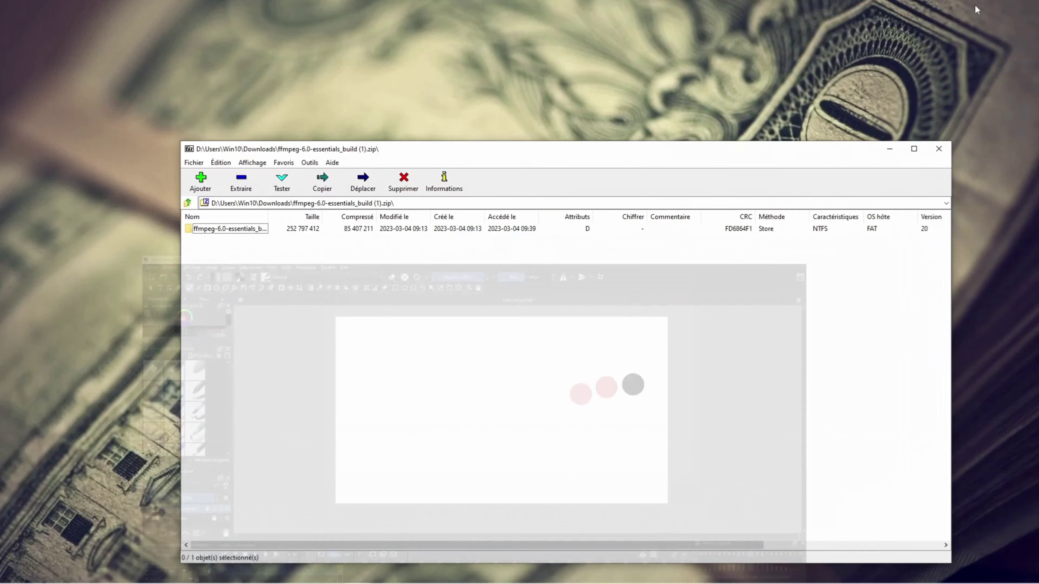
drag(212, 229, 285, 97)
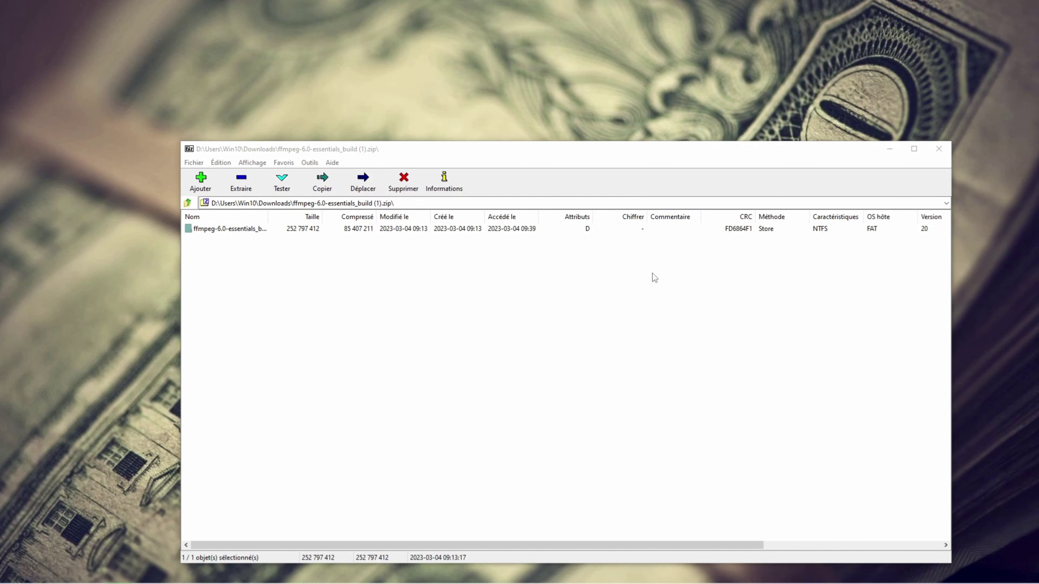
click(939, 149)
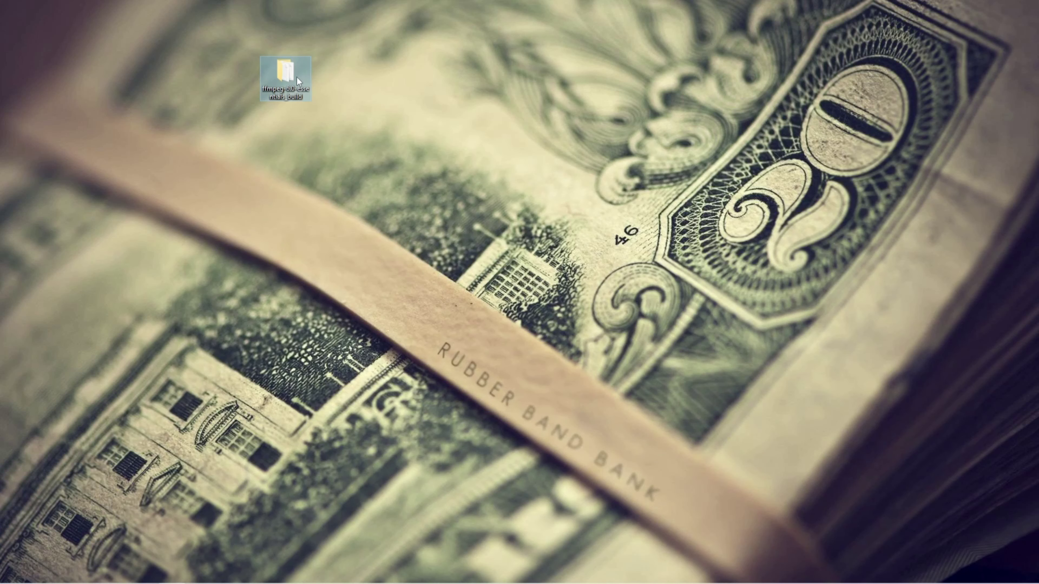
Switch back to Krita and open the animation rendering settings for the bouncing ball
mouse_move(271, 573)
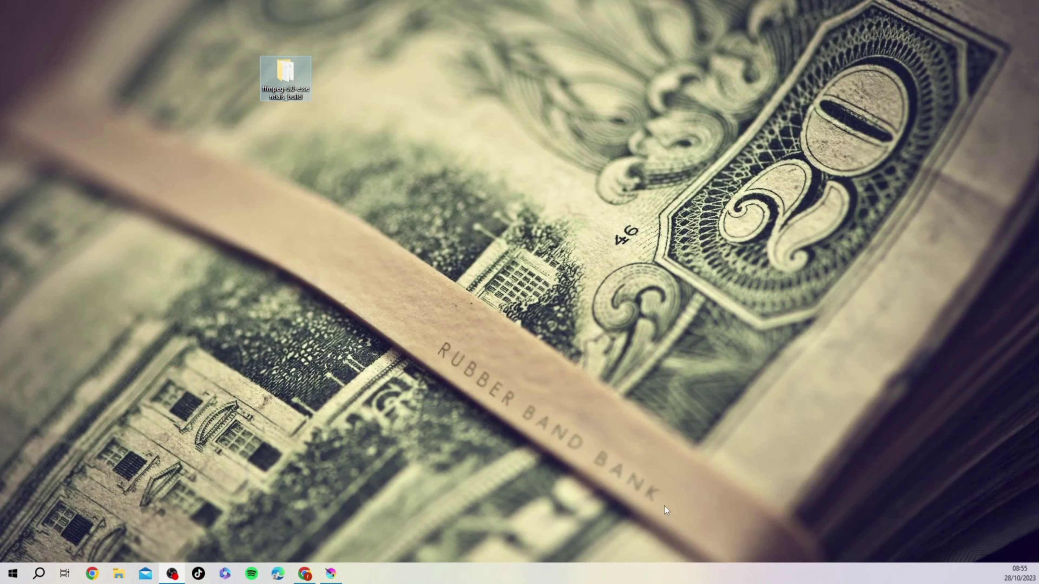
click(331, 573)
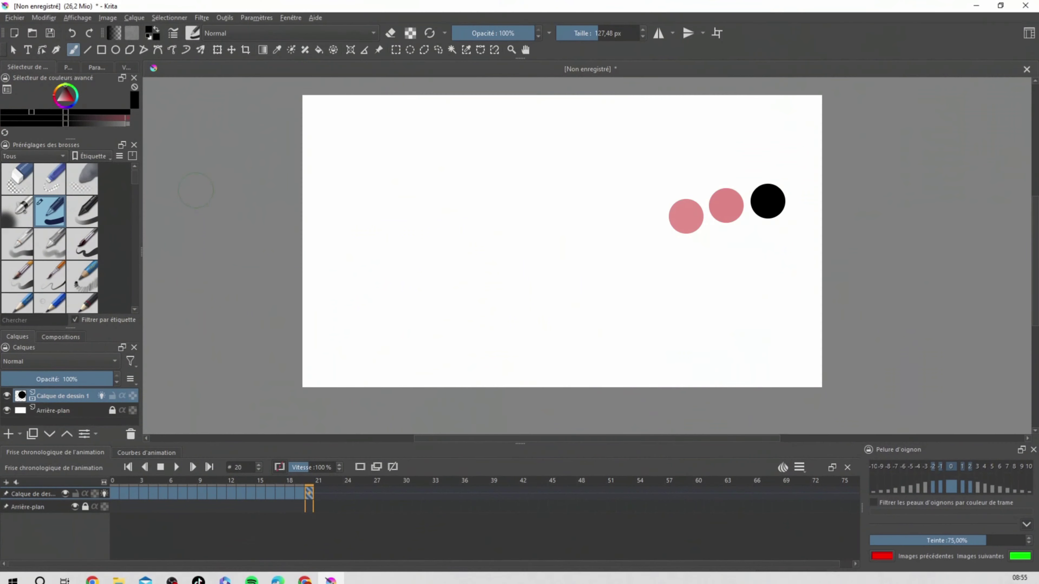
click(15, 18)
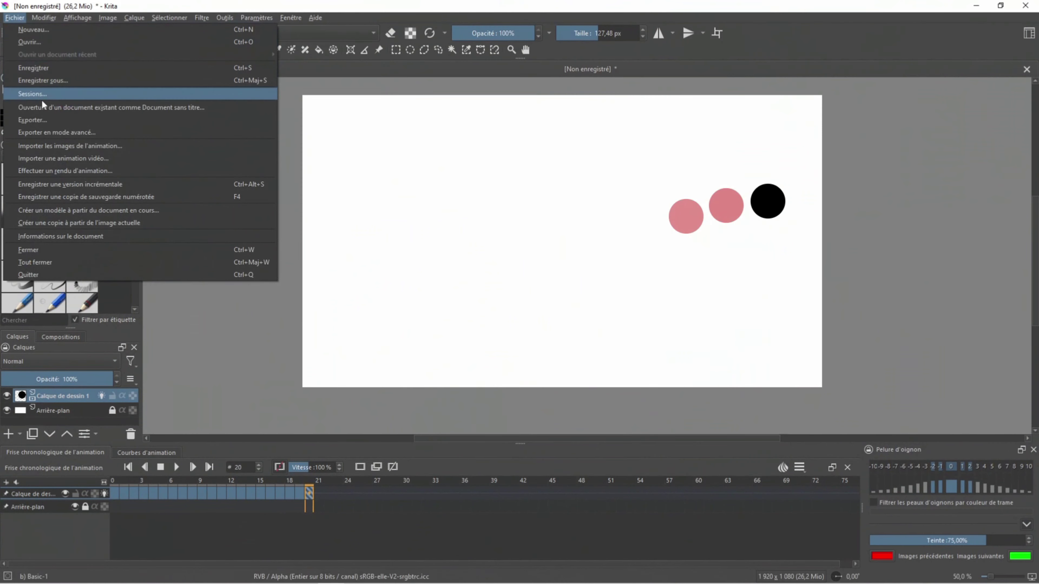
click(65, 172)
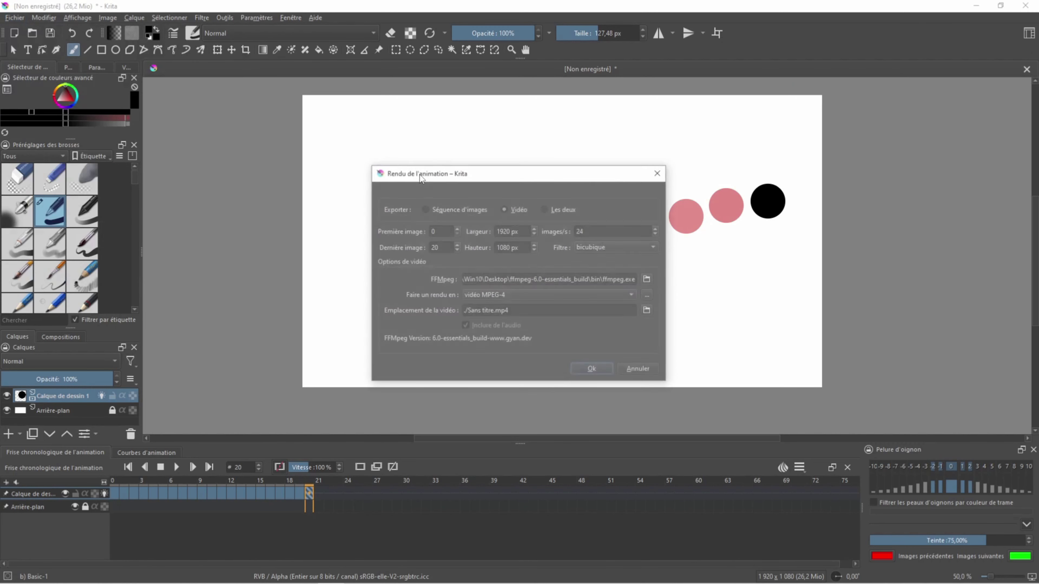
Link the render settings' FFmpeg path to ffmpeg.exe in the bin folder of ffmpeg-6.0-essentials_build on the desktop
click(647, 280)
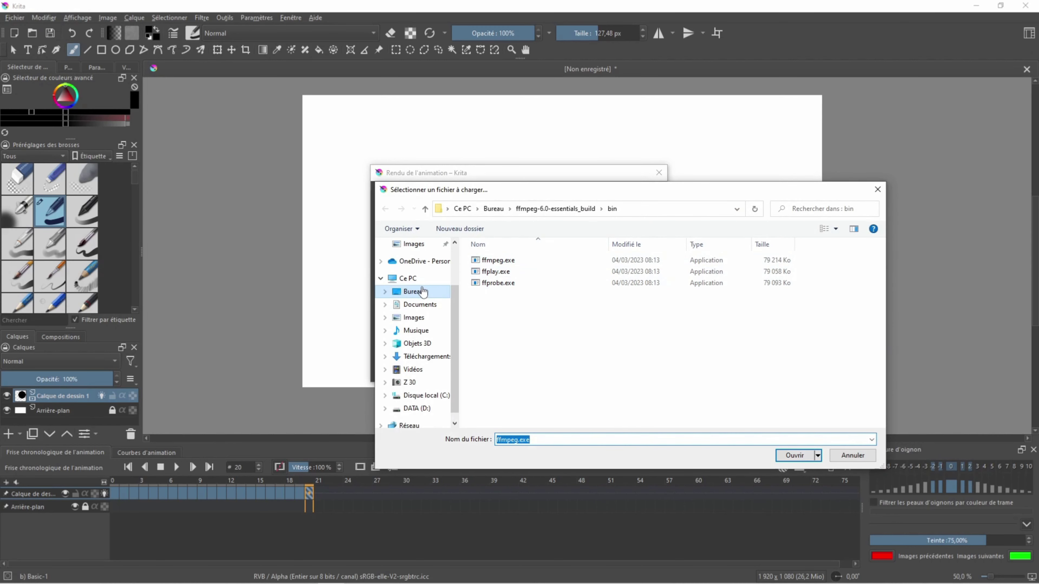
click(425, 292)
scroll(695, 311, down, 2)
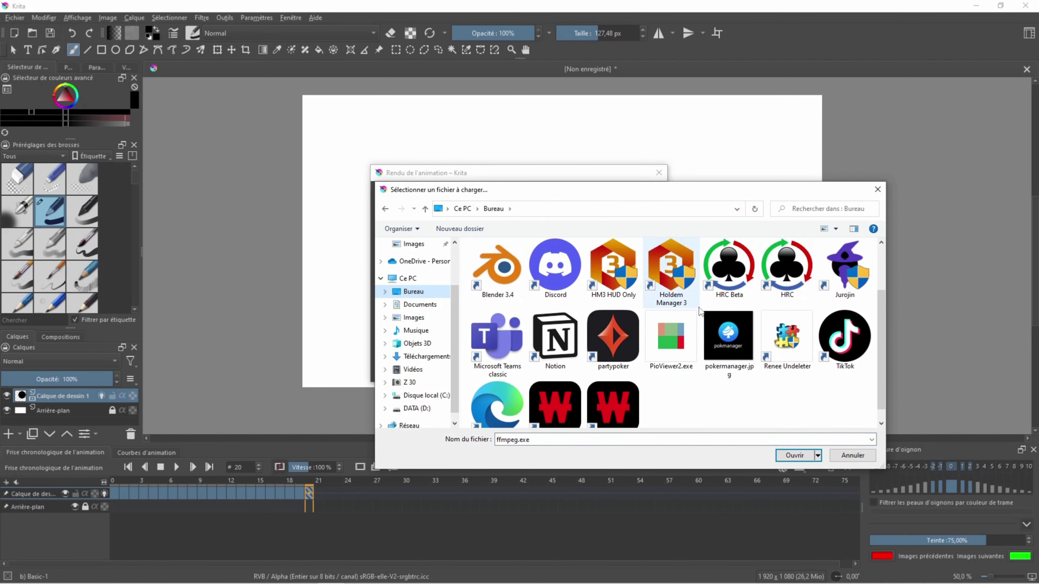
scroll(699, 311, up, 1)
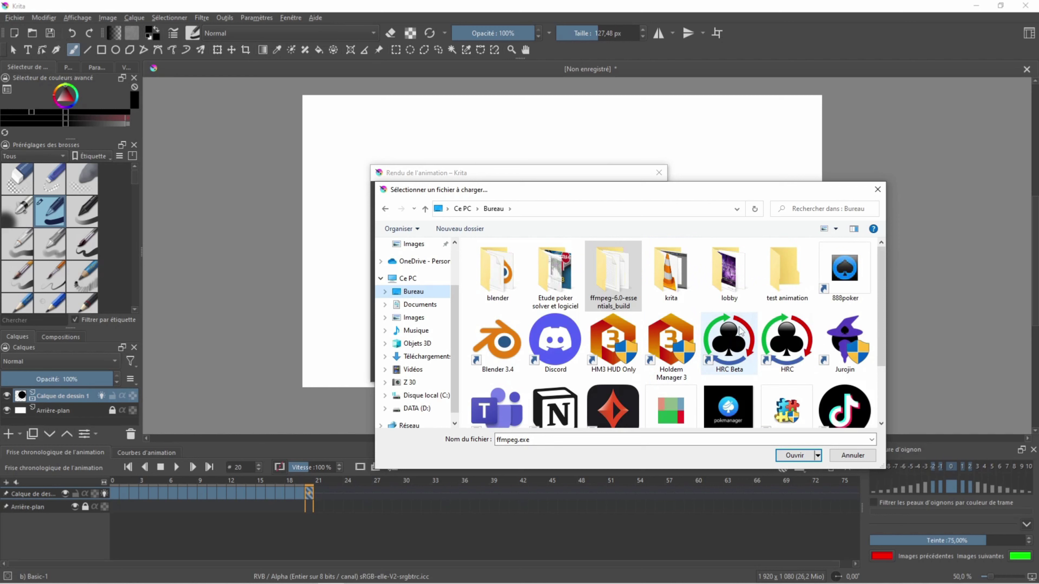
double_click(615, 283)
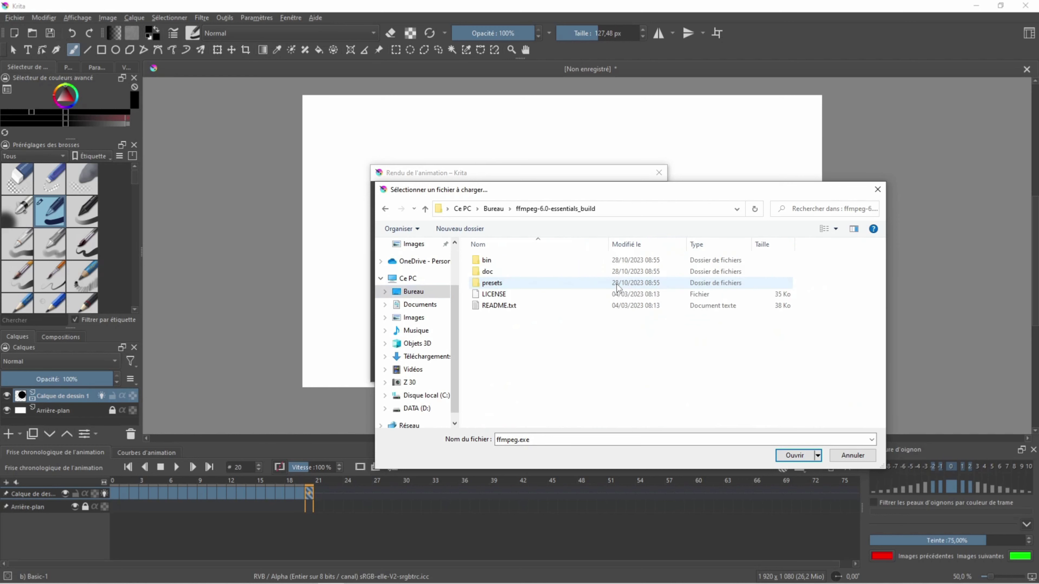
double_click(492, 263)
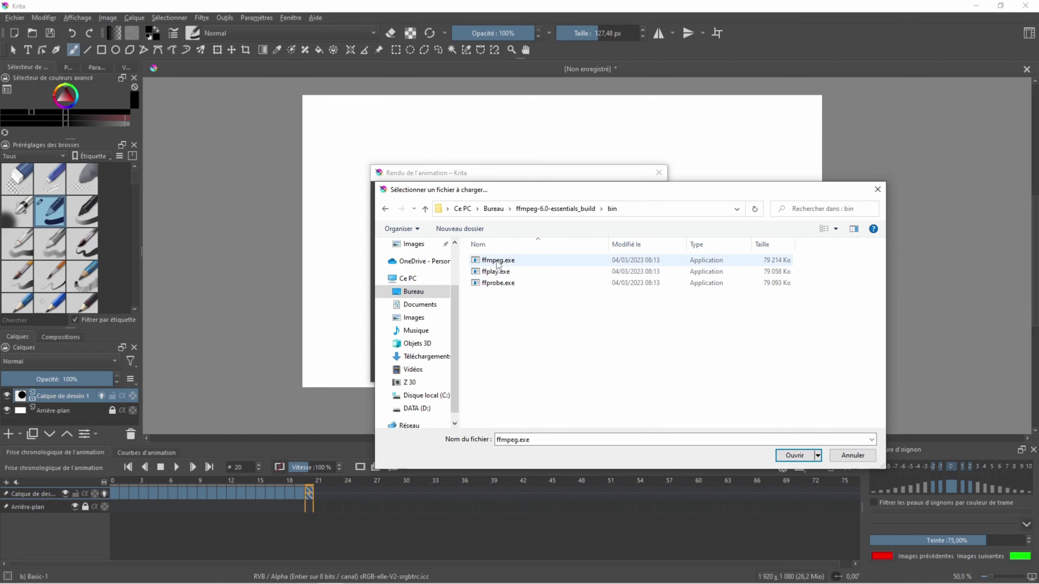
click(497, 262)
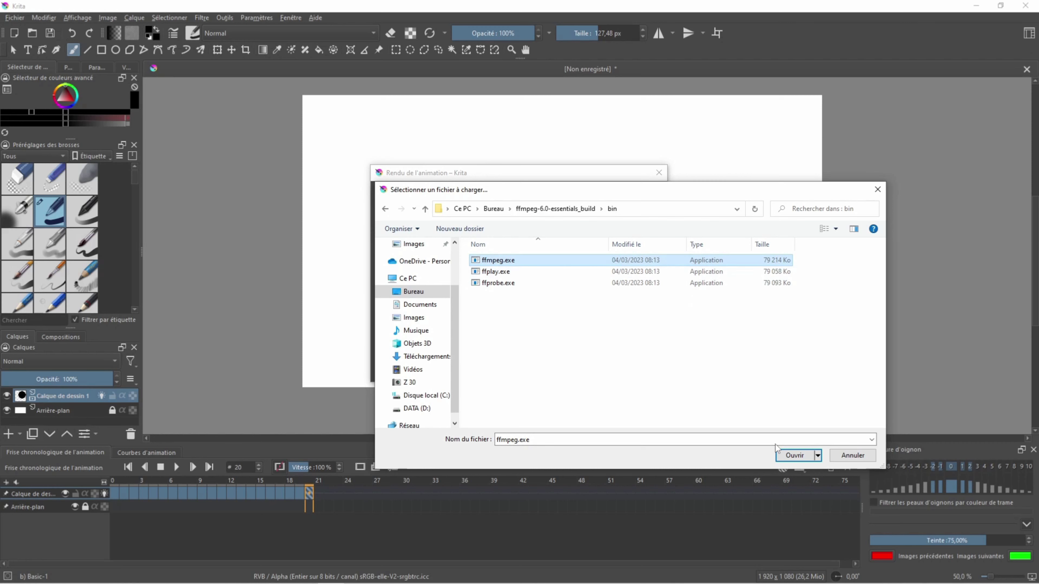
click(791, 459)
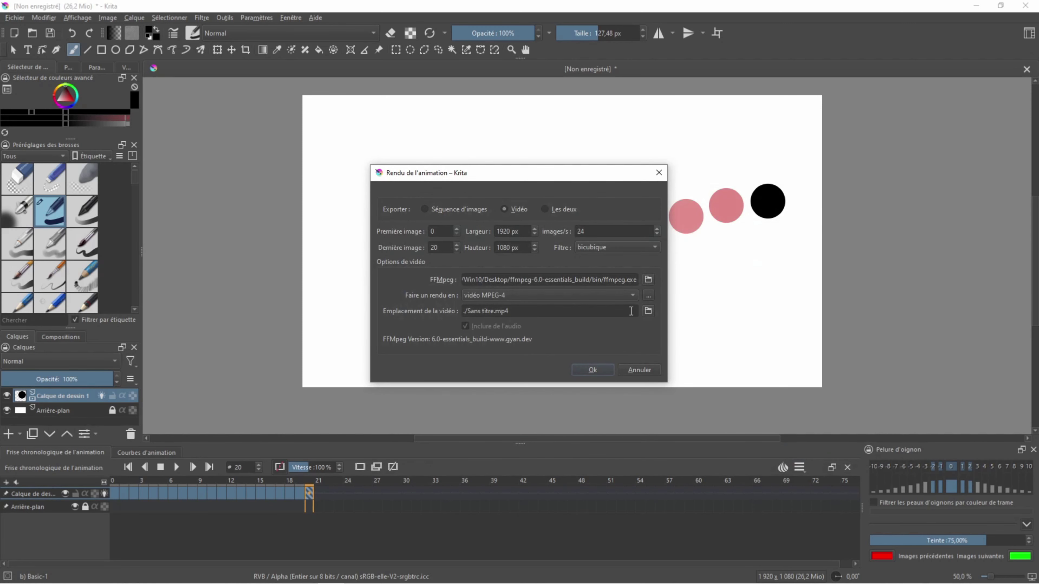
Set the video output to test.mp4 on the desktop (Bureau) and render the animation
drag(529, 310, 446, 310)
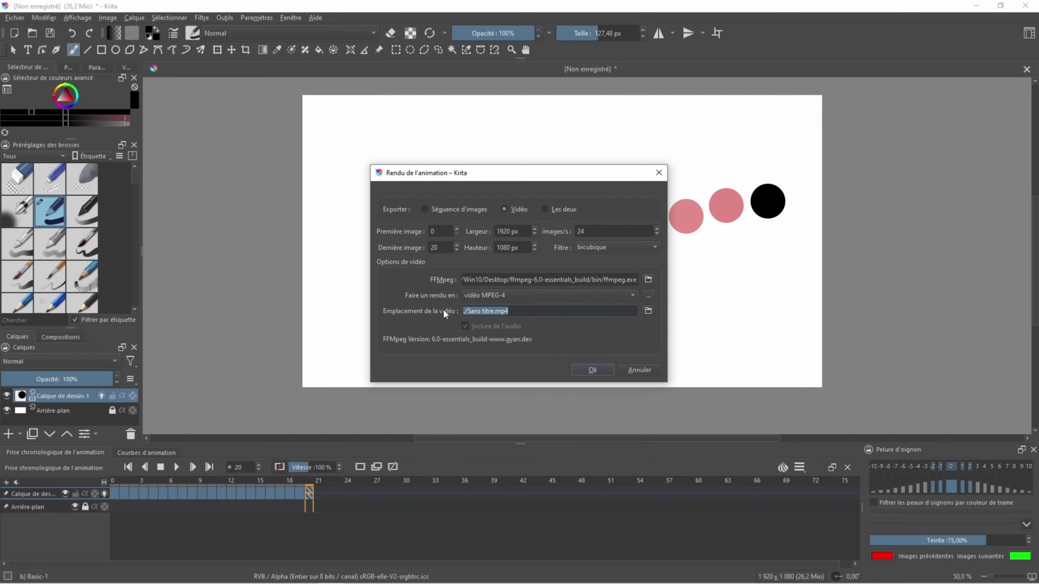
text(test)
click(648, 311)
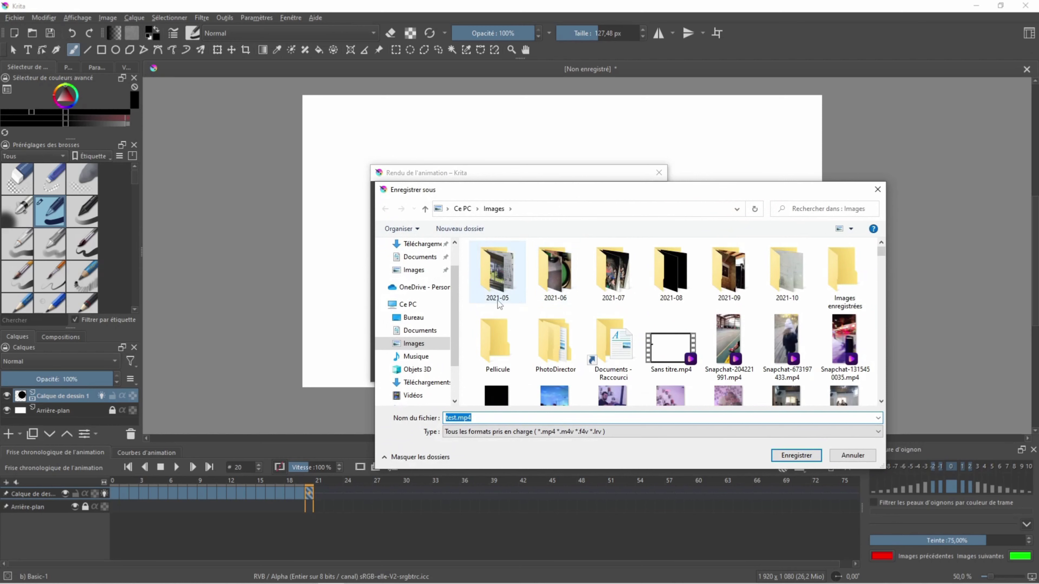
click(426, 322)
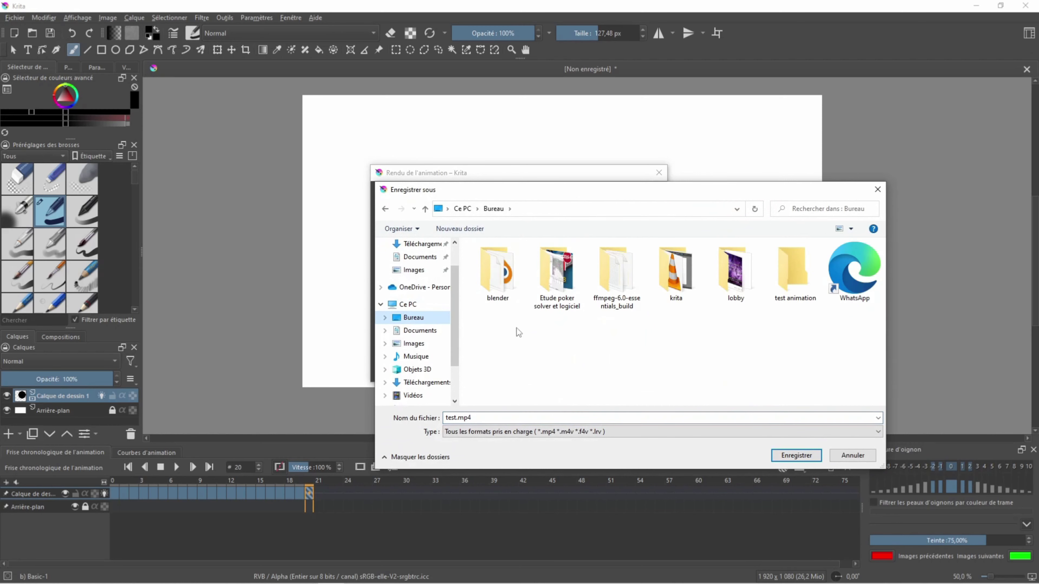
click(789, 457)
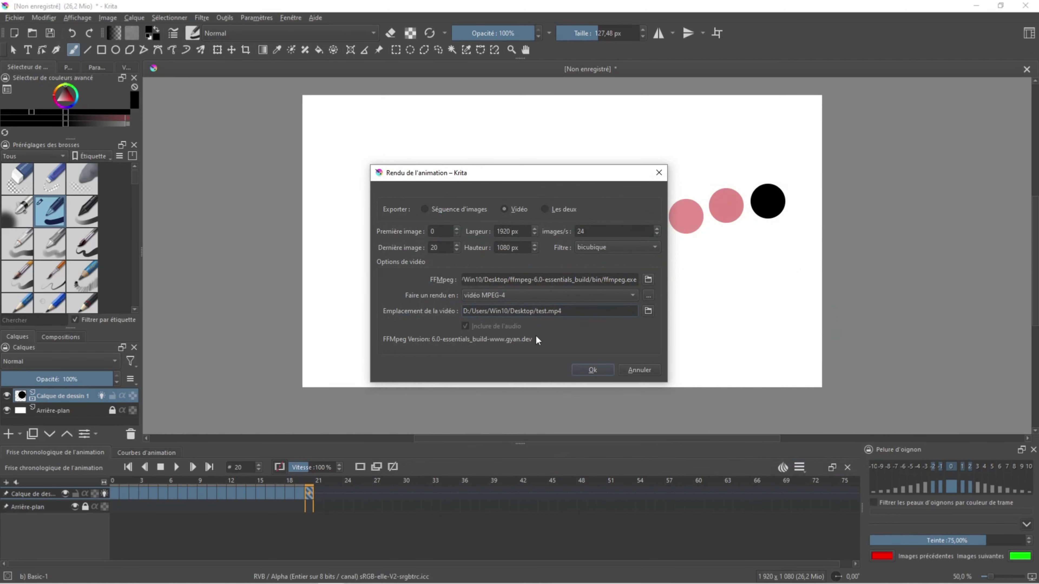
click(591, 370)
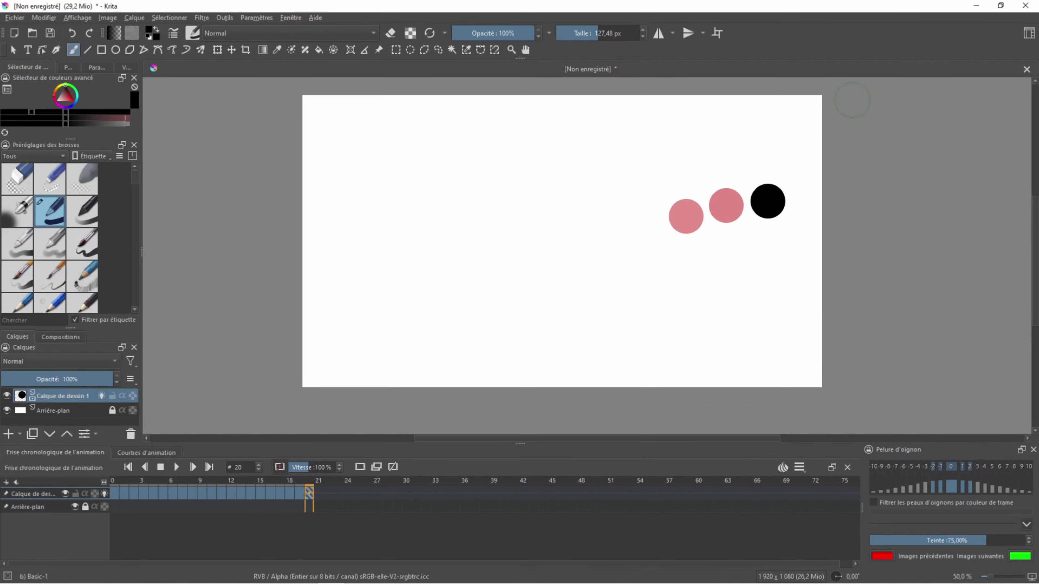
Minimize Krita and move the rendered test.mp4 to the empty area of the desktop near the FFmpeg folder
click(978, 7)
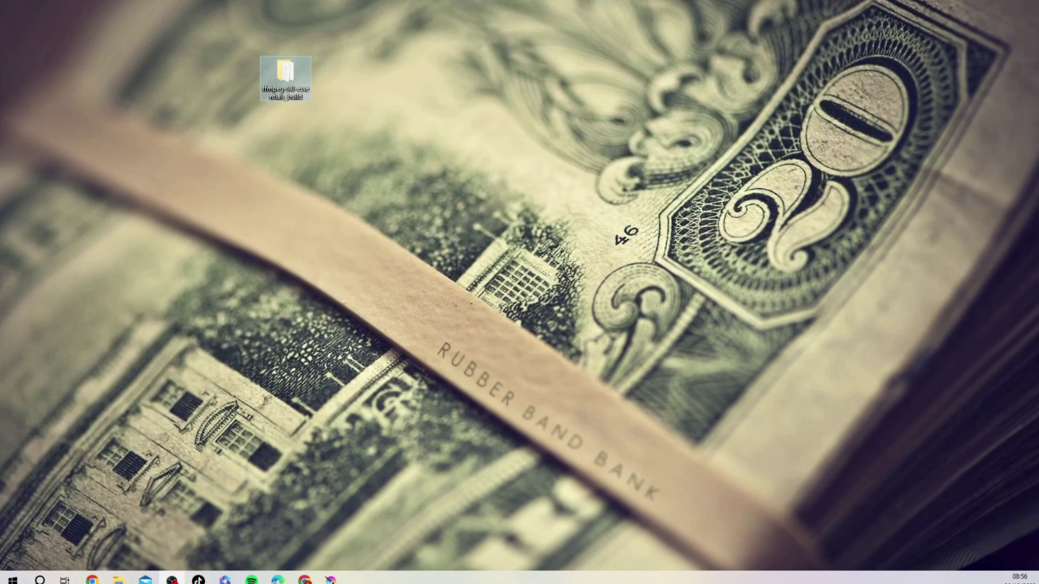
drag(1038, 451, 450, 182)
Try to play the rendered test.mp4 in the Wondershare UniConverter player, including from its playlist, and close the player
double_click(436, 183)
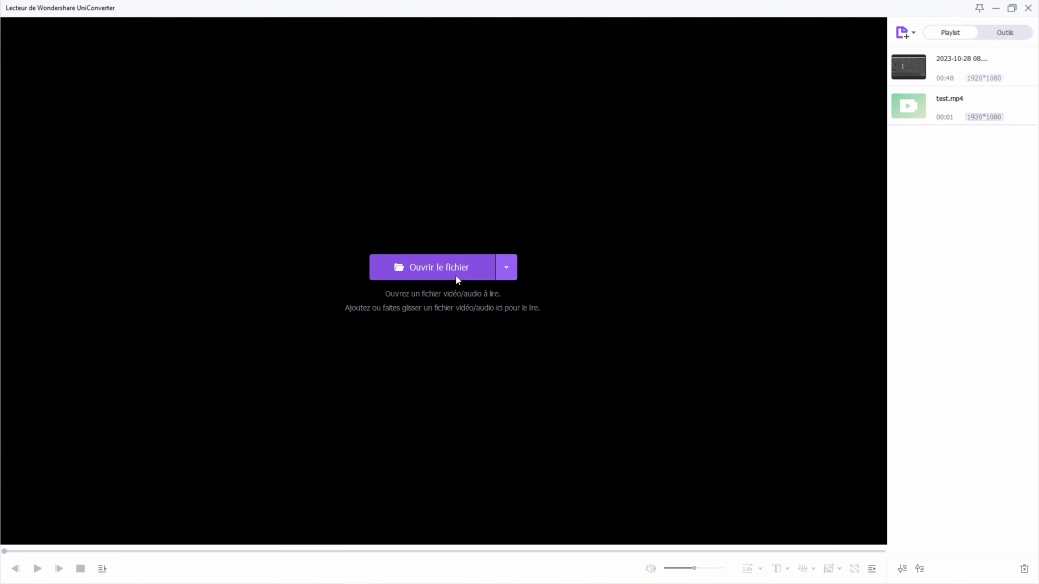
click(455, 275)
click(507, 8)
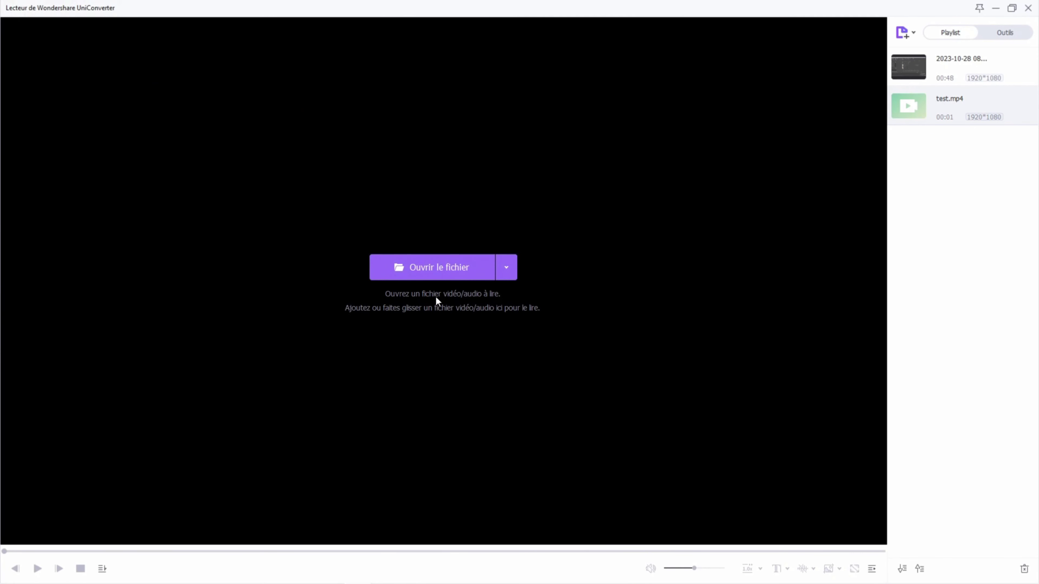
double_click(941, 107)
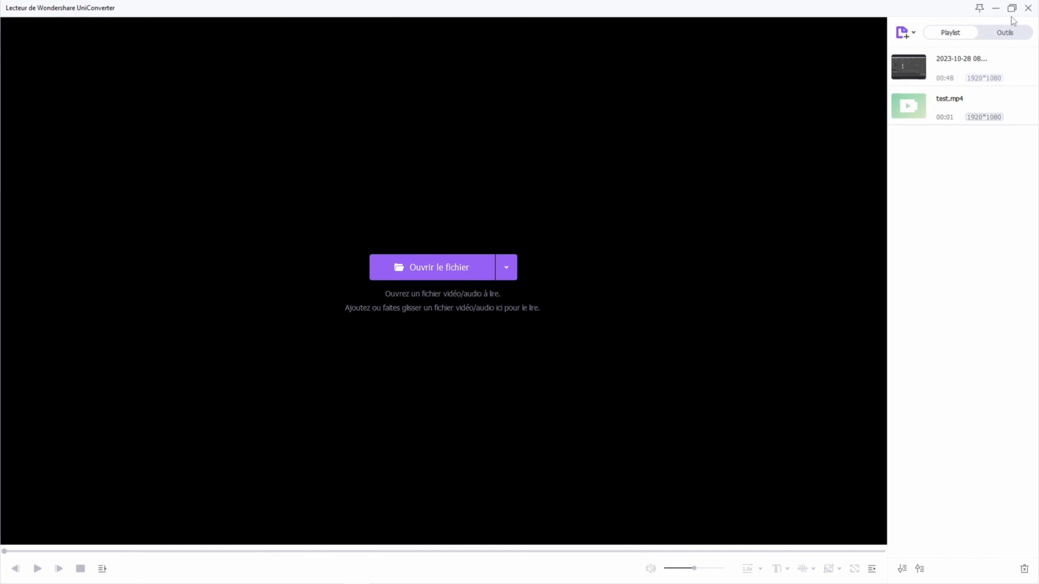
click(1029, 9)
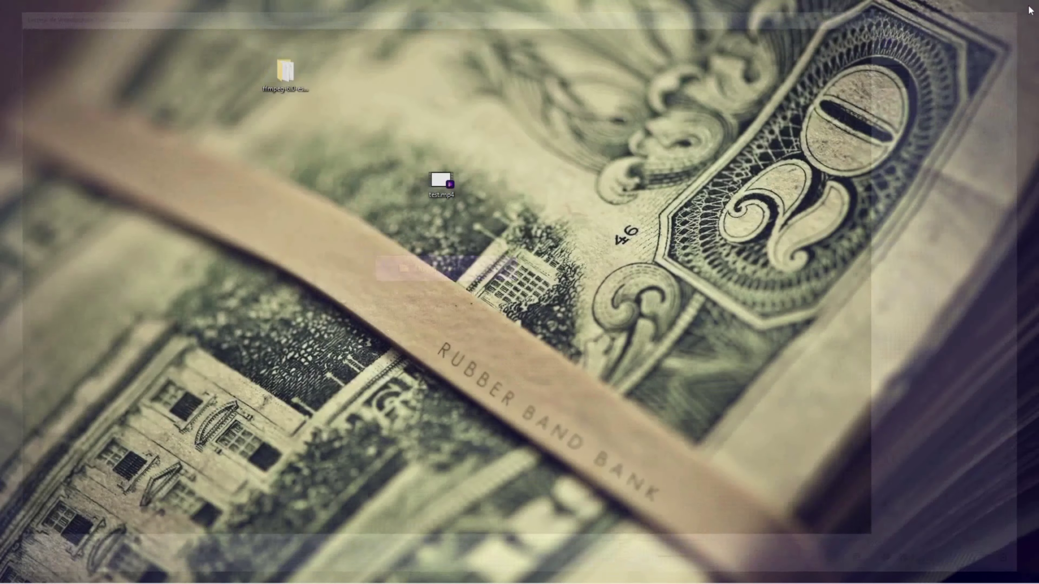